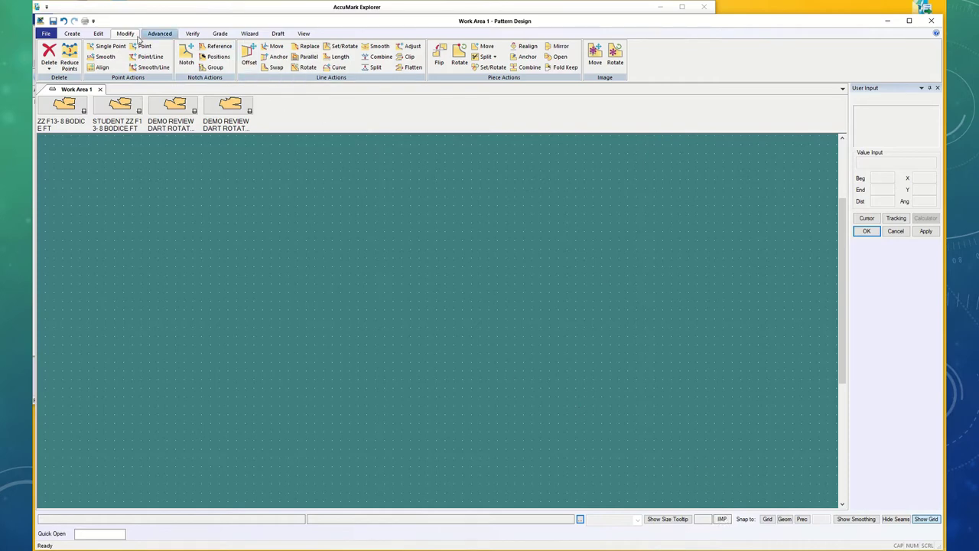
Step: Switch to the general editing tool set, then enable Geom in the Snap to group
click(100, 34)
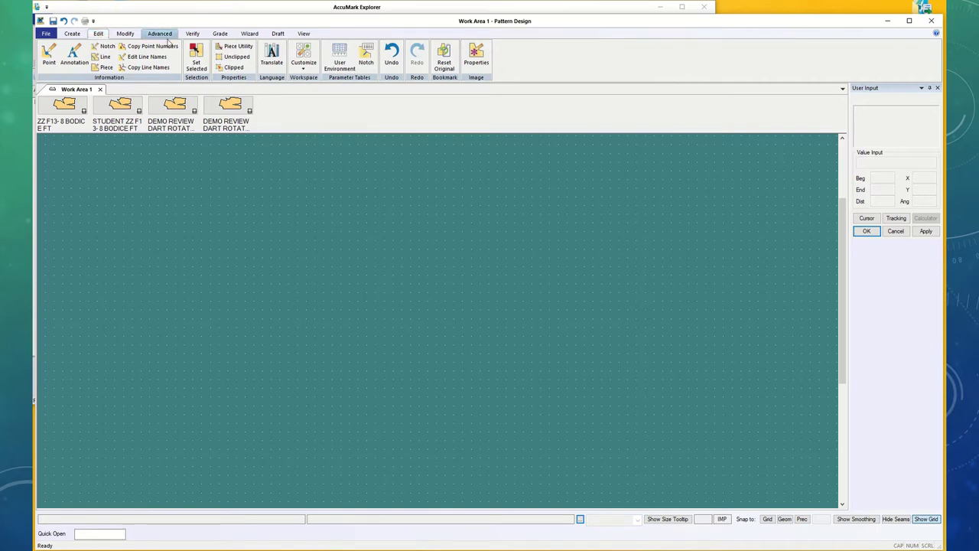
click(341, 56)
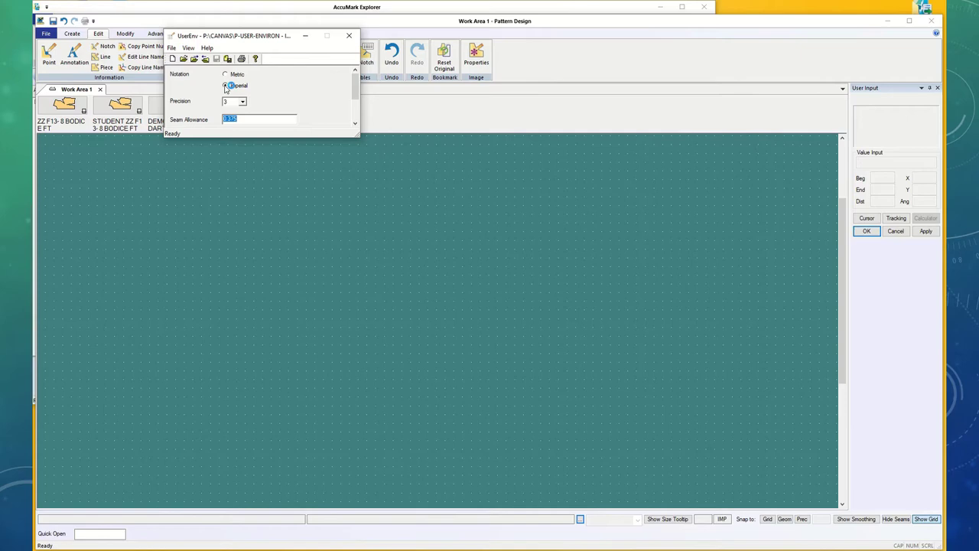
click(349, 35)
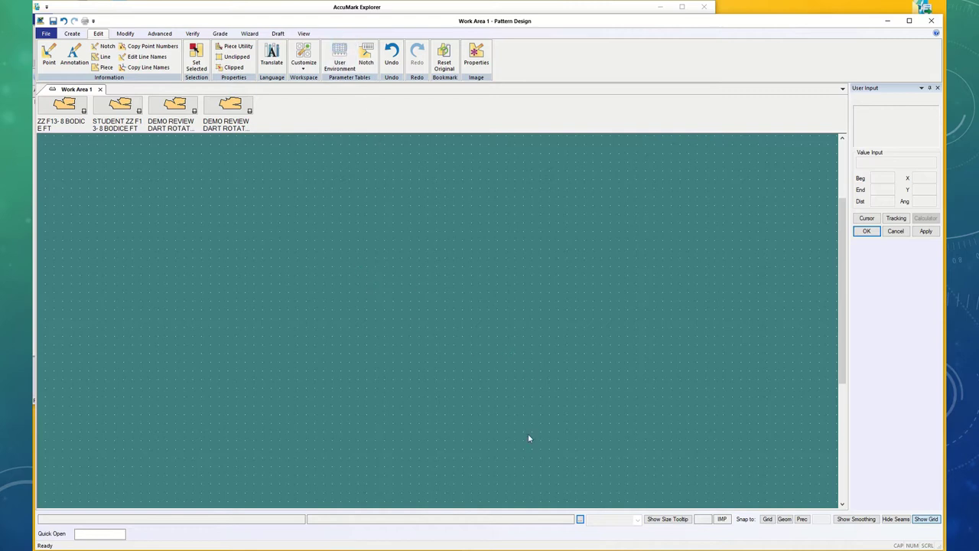
click(784, 523)
Step: Place the DEMO REVIEW FLAP UP and DEMO REVIEW bodices on the work area and spread them apart
drag(230, 107, 372, 346)
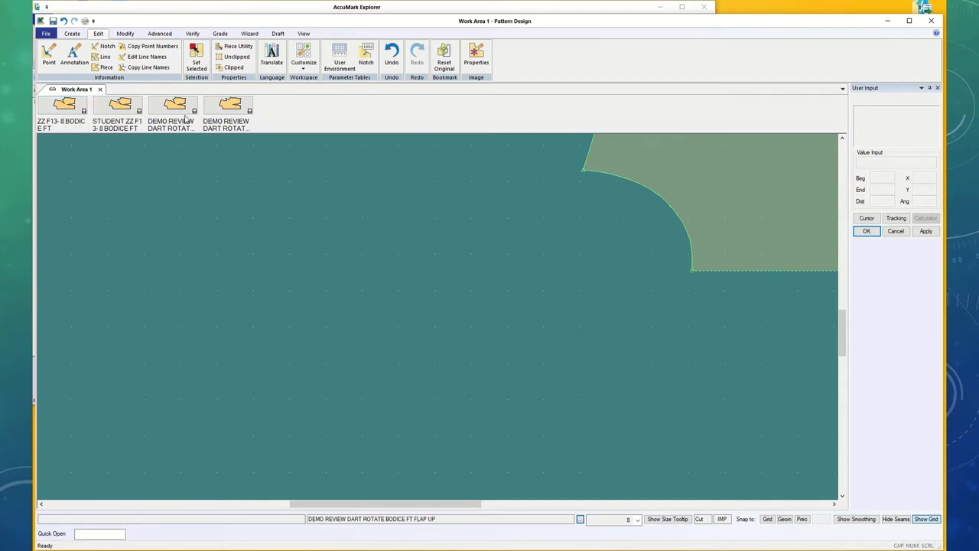
drag(187, 119, 373, 291)
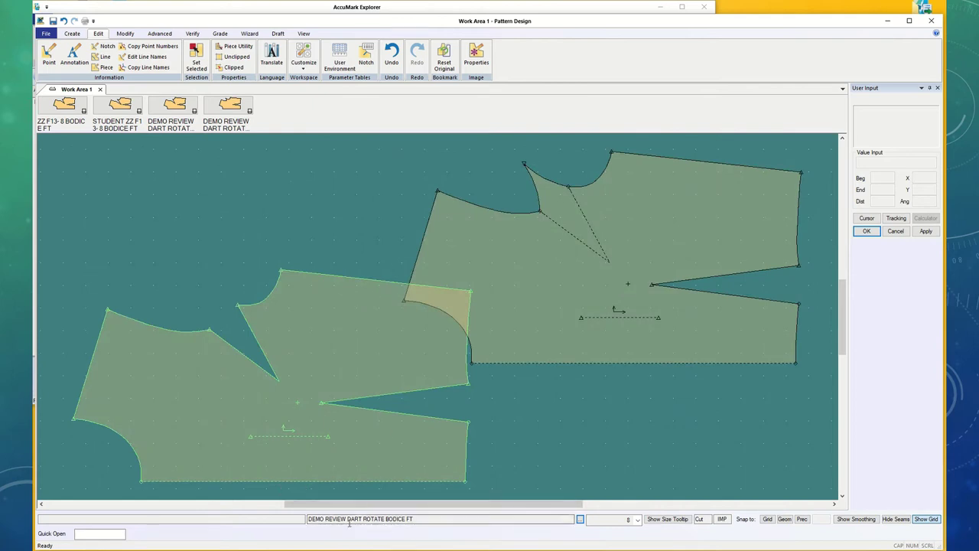
click(502, 349)
drag(501, 349, 761, 232)
mouse_move(286, 446)
mouse_down()
mouse_move(377, 355)
mouse_move(355, 372)
mouse_up()
Step: Add the ZZ F13-8 BODICE FT piece at lower left and rearrange the three bodices
drag(64, 105, 195, 376)
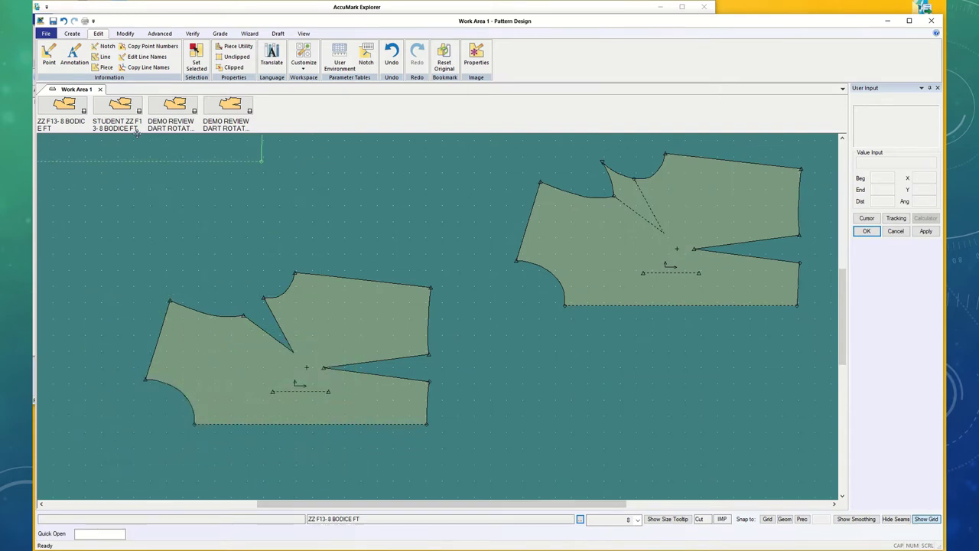
drag(175, 105, 222, 149)
drag(359, 427, 390, 454)
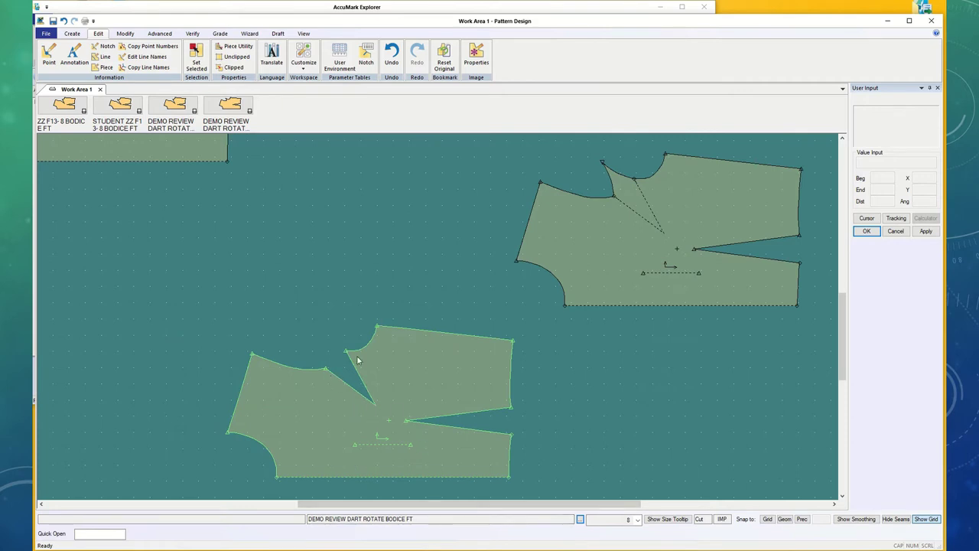
drag(628, 229, 343, 252)
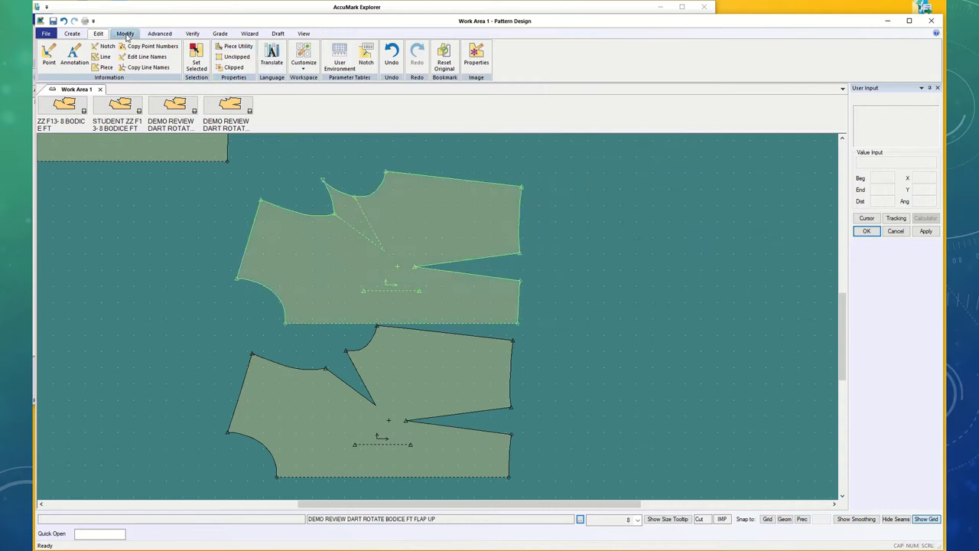
click(160, 34)
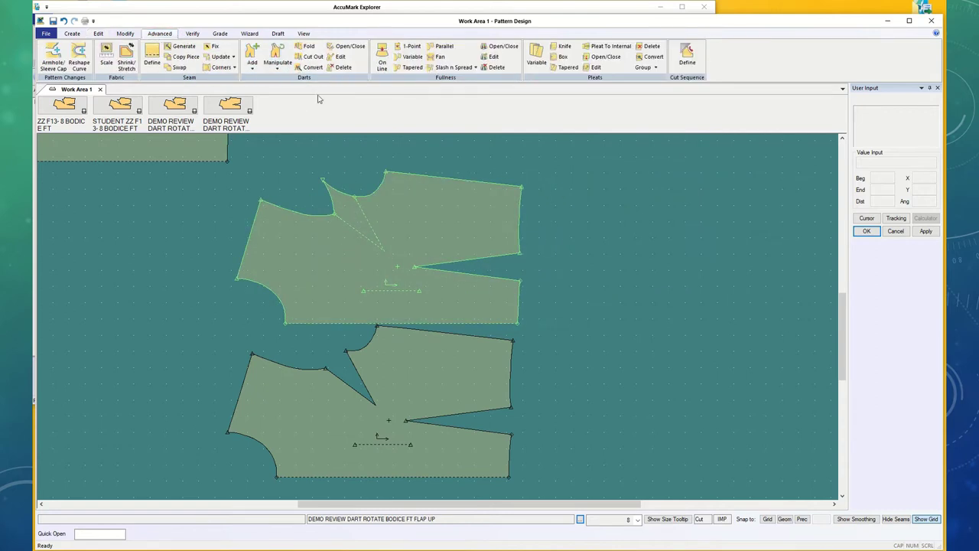
click(308, 47)
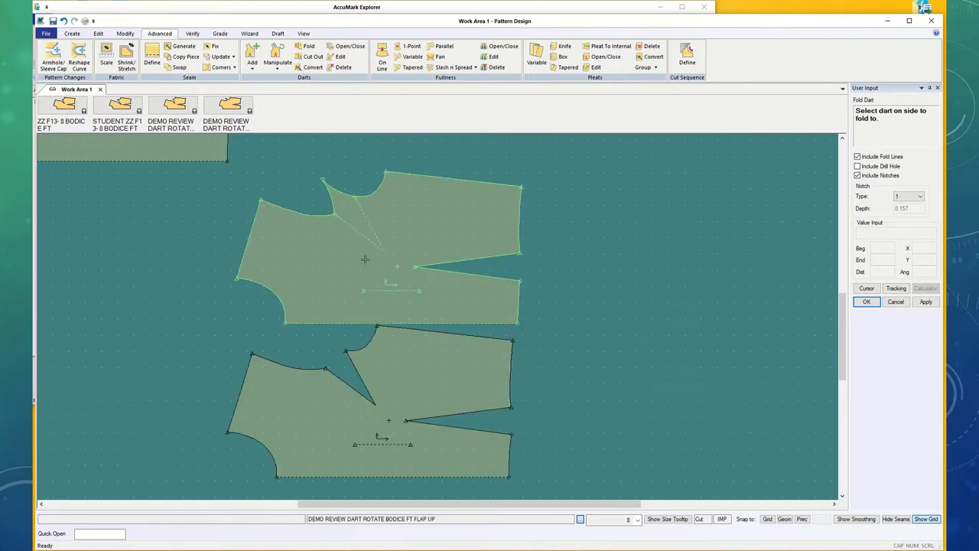
click(342, 381)
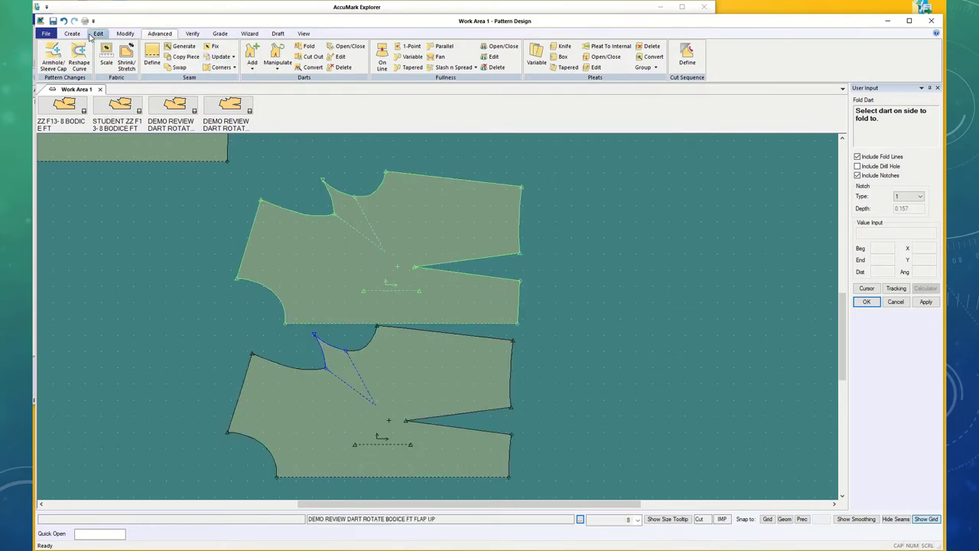
click(64, 20)
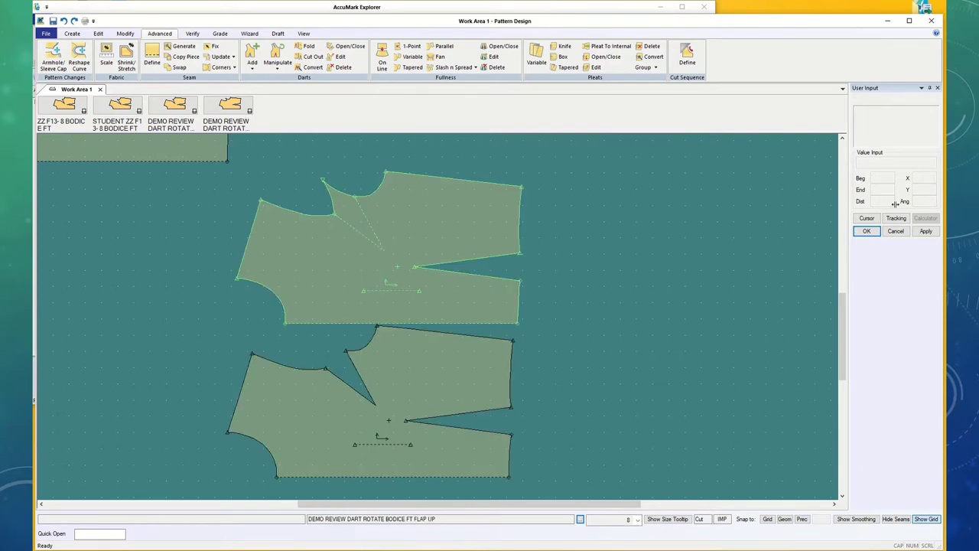
Step: Fold the lower bodice's dart to the correct side and place the folded piece below the original
click(308, 47)
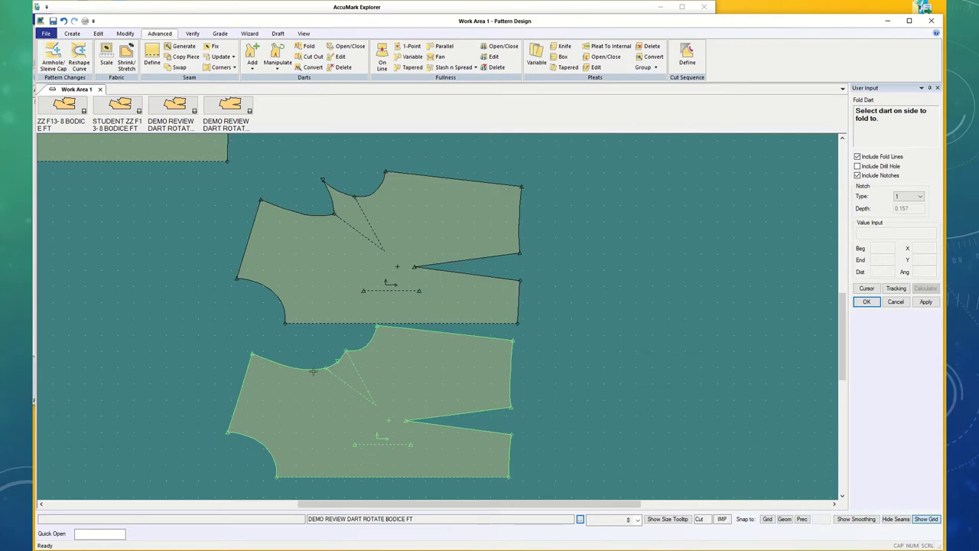
click(357, 353)
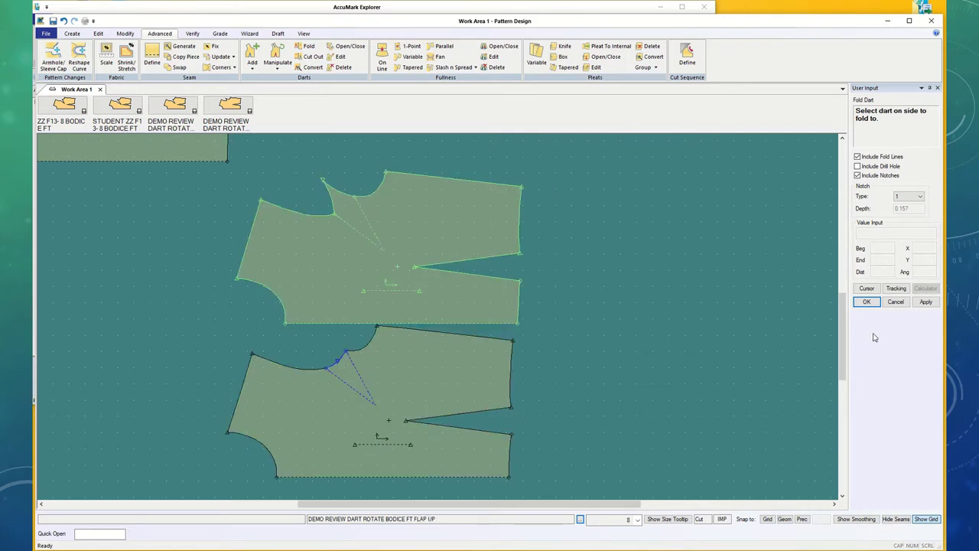
click(866, 301)
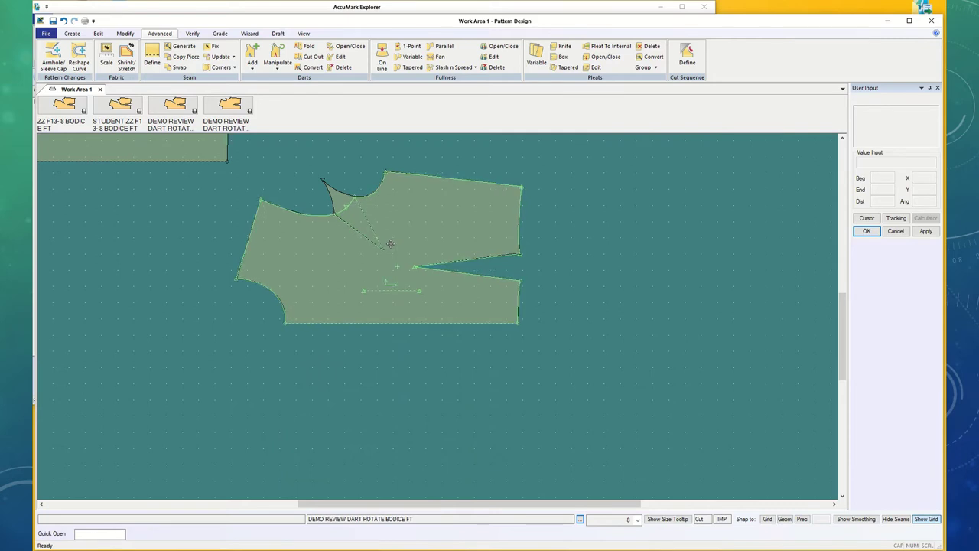
click(380, 395)
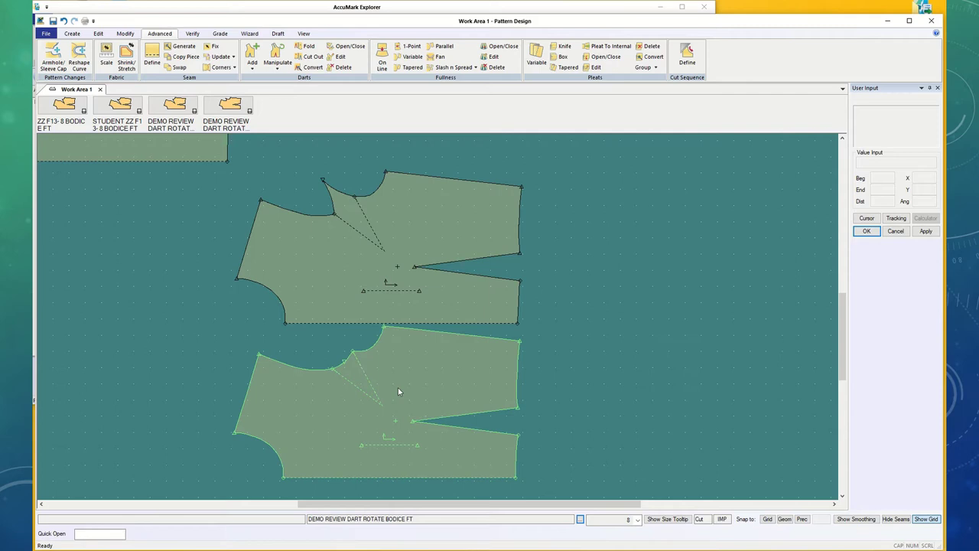
Step: Move the upper bodice to the top right and lay the folded bodice over it
click(325, 311)
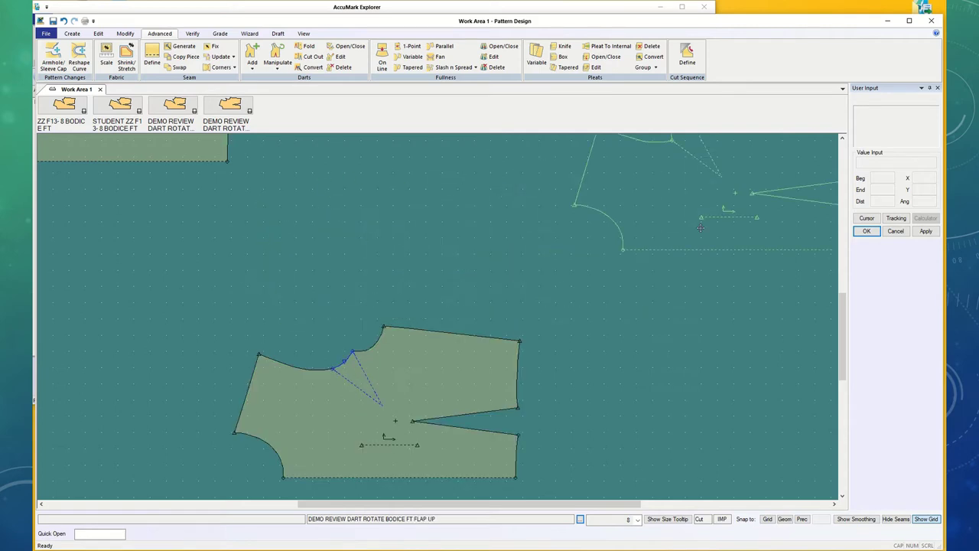
click(786, 175)
click(312, 457)
click(821, 190)
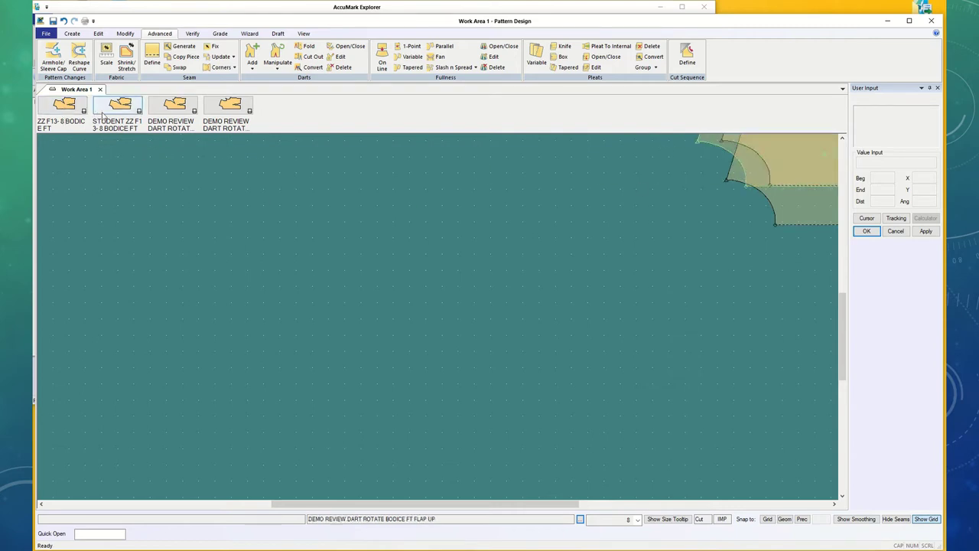
Step: Place the STUDENT ZZ F13-8 BODICE FT piece beside the stacked bodices and zoom in
drag(118, 113, 309, 321)
scroll(488, 411, down, 2)
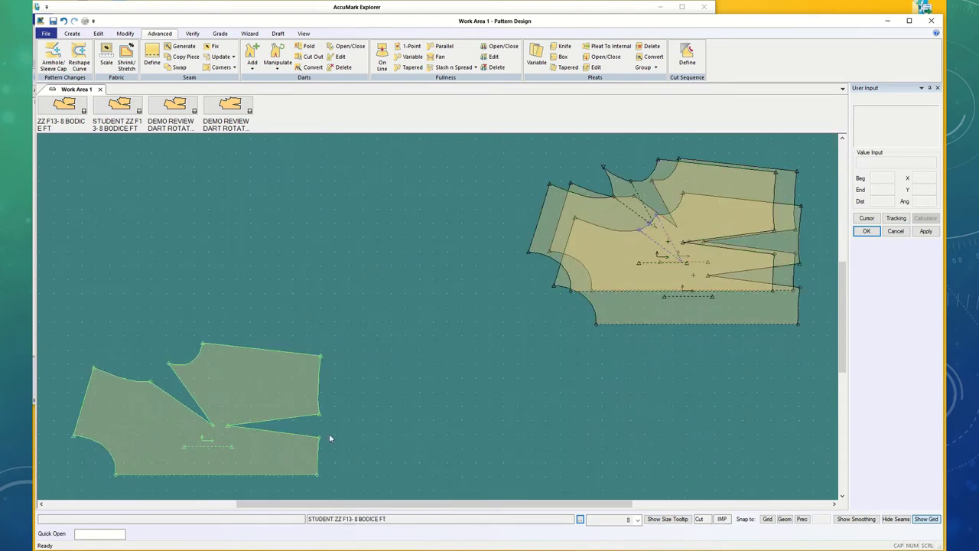
drag(268, 447, 368, 398)
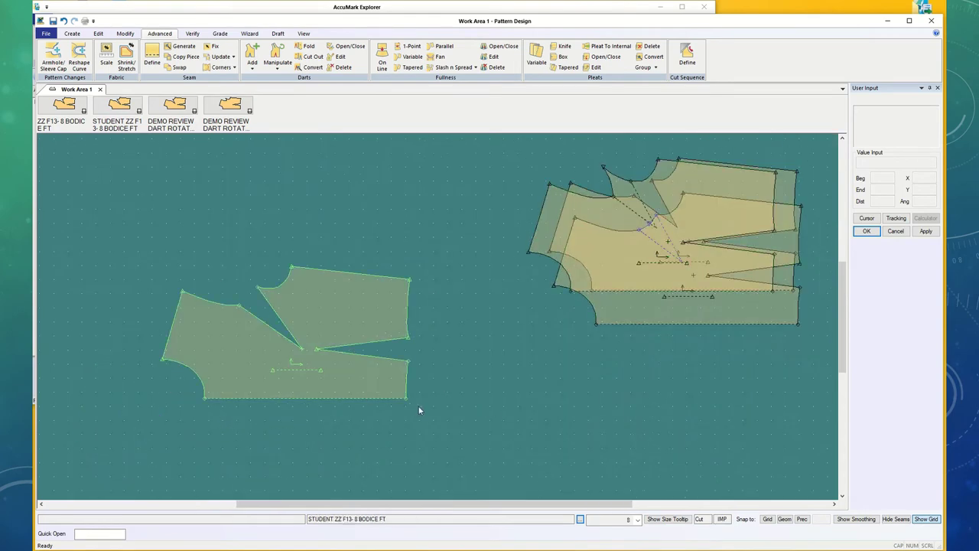
scroll(425, 416, up, 3)
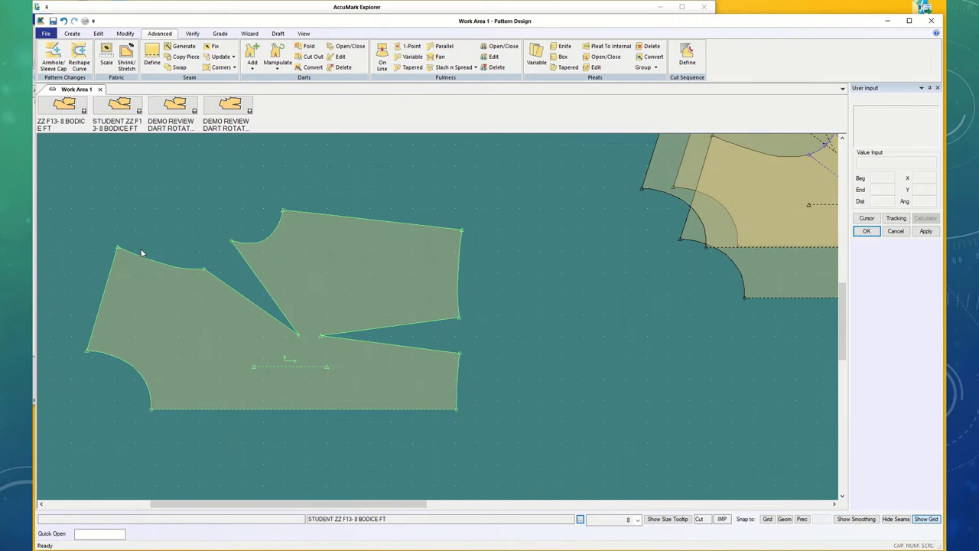
scroll(141, 253, up, 1)
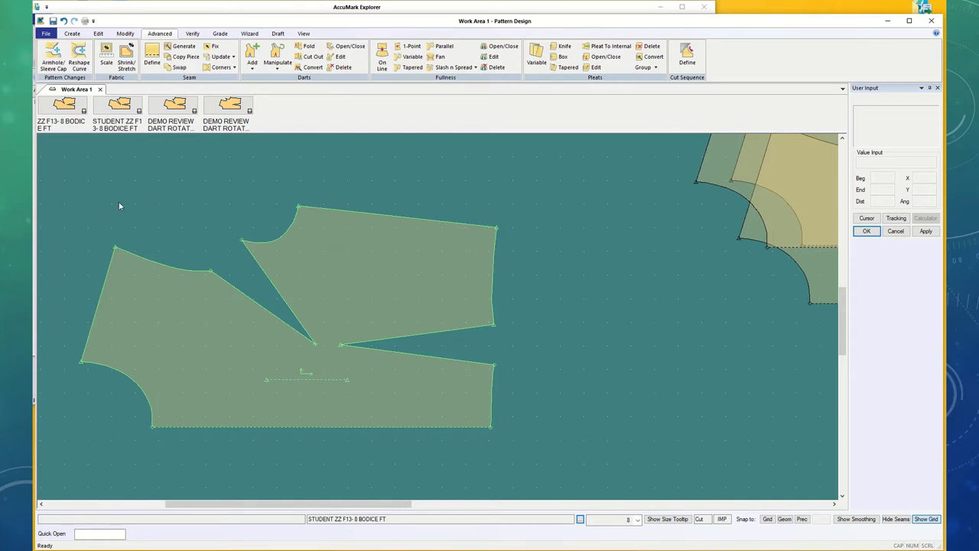
drag(69, 115, 291, 314)
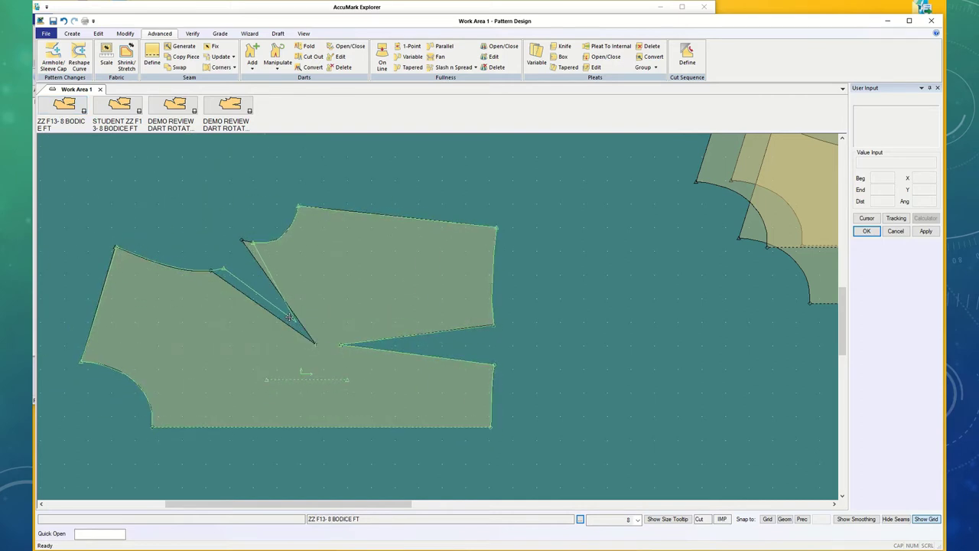
scroll(291, 316, down, 2)
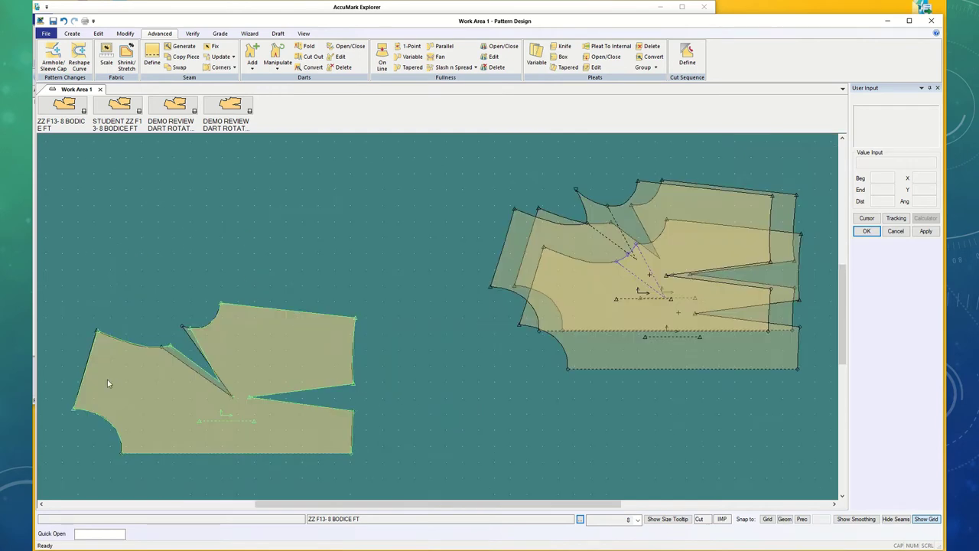
scroll(98, 451, up, 3)
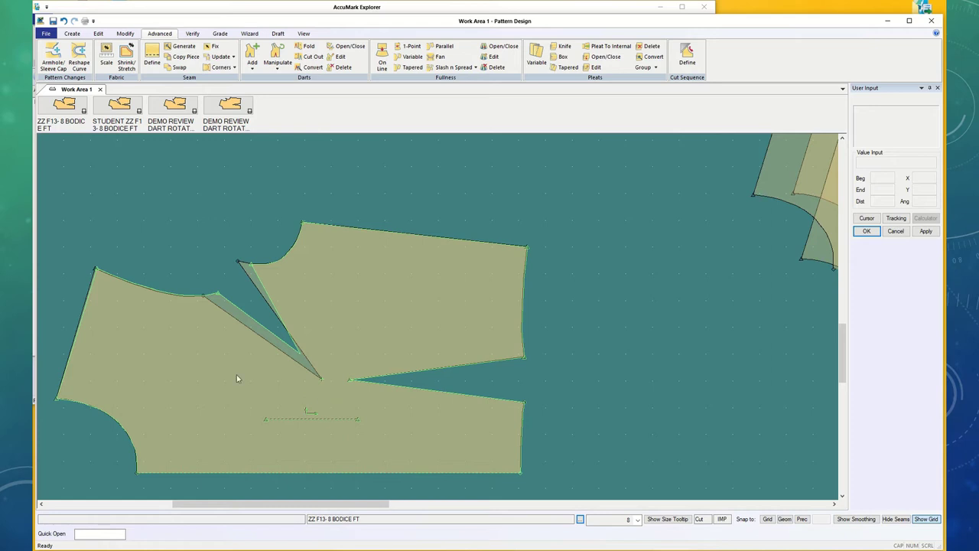
scroll(131, 473, up, 2)
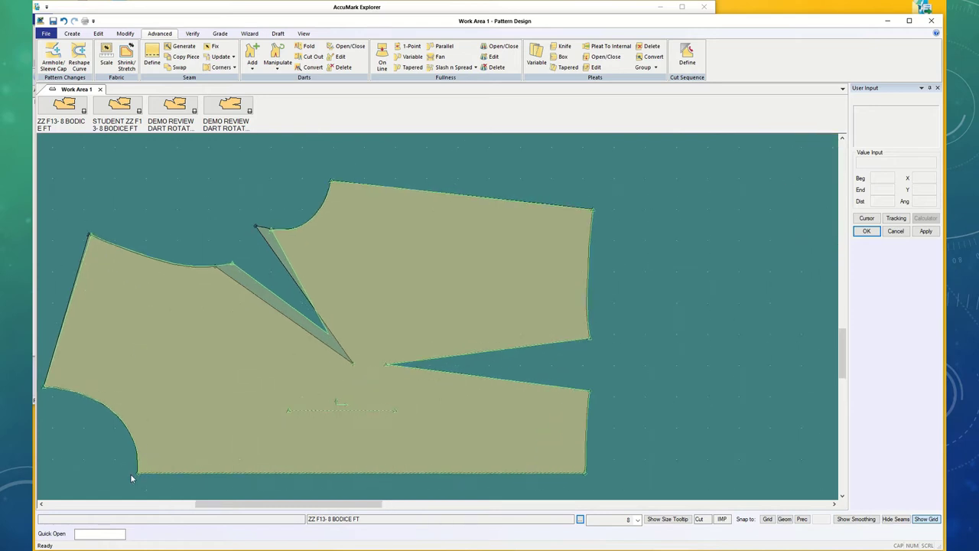
scroll(131, 473, down, 2)
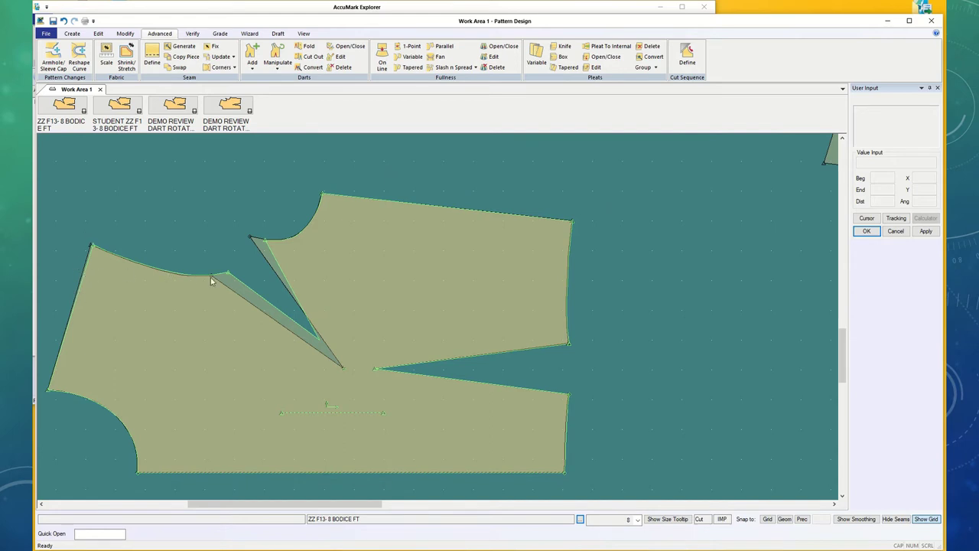
click(330, 289)
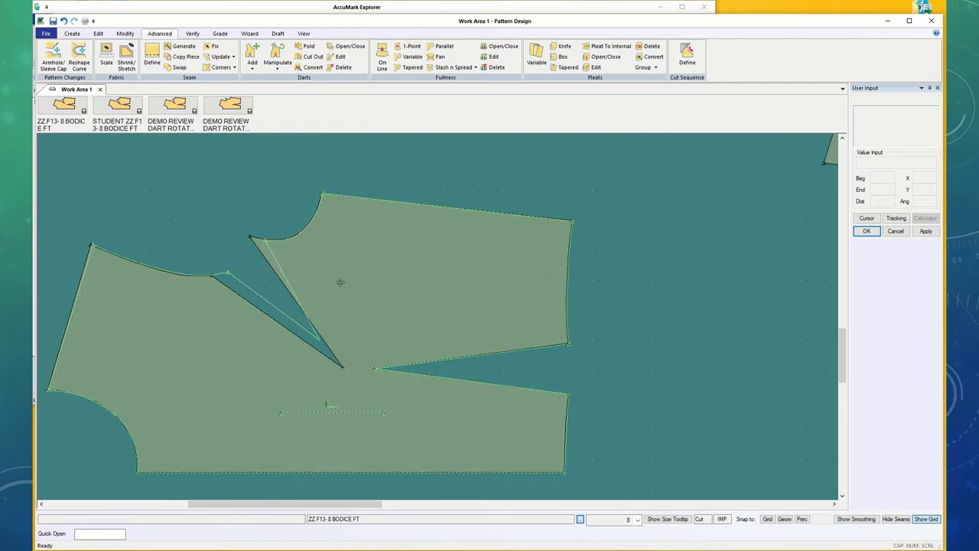
click(340, 282)
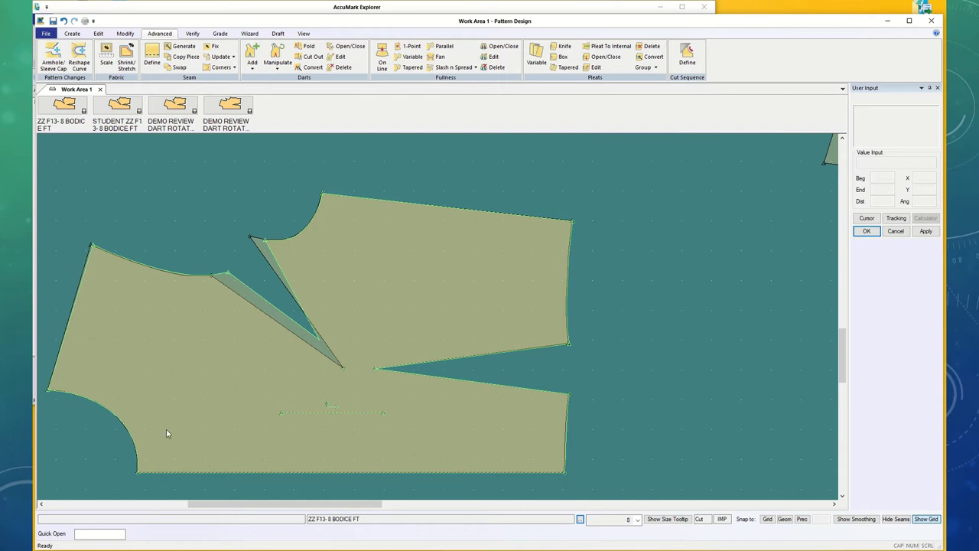
Step: Reposition a bodice piece and turn on Snap to Grid
click(329, 411)
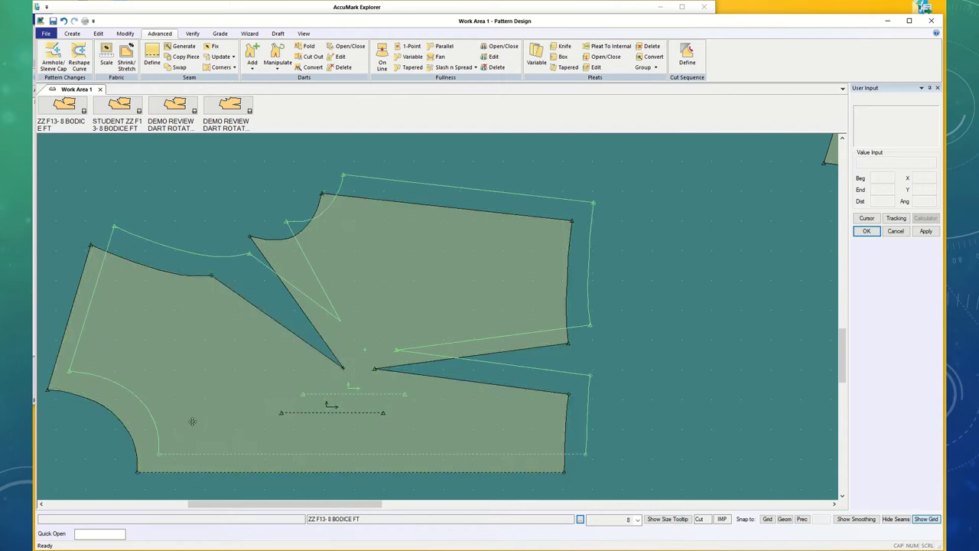
click(614, 232)
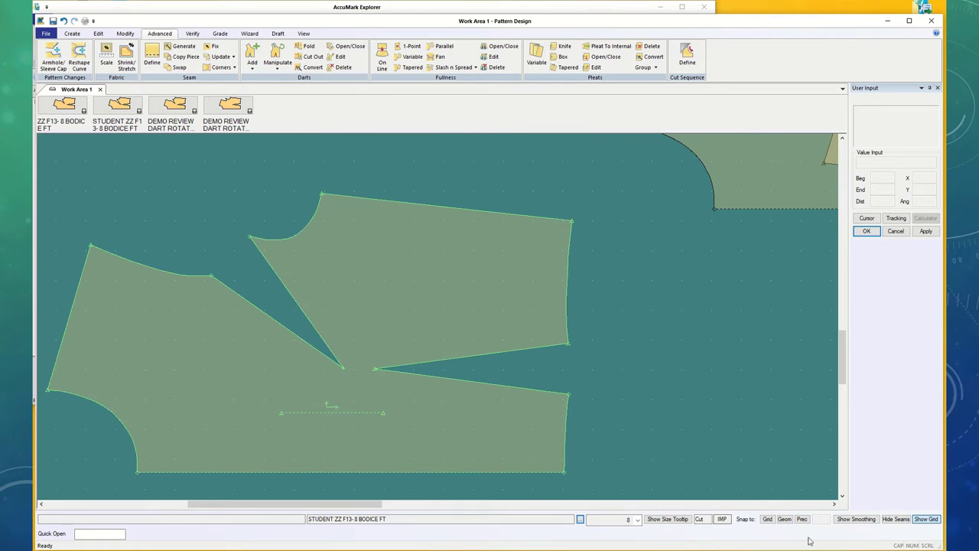
click(767, 519)
Step: Move the student bodice near the top and the ZZ F13-8 bodice down to the centre
click(446, 454)
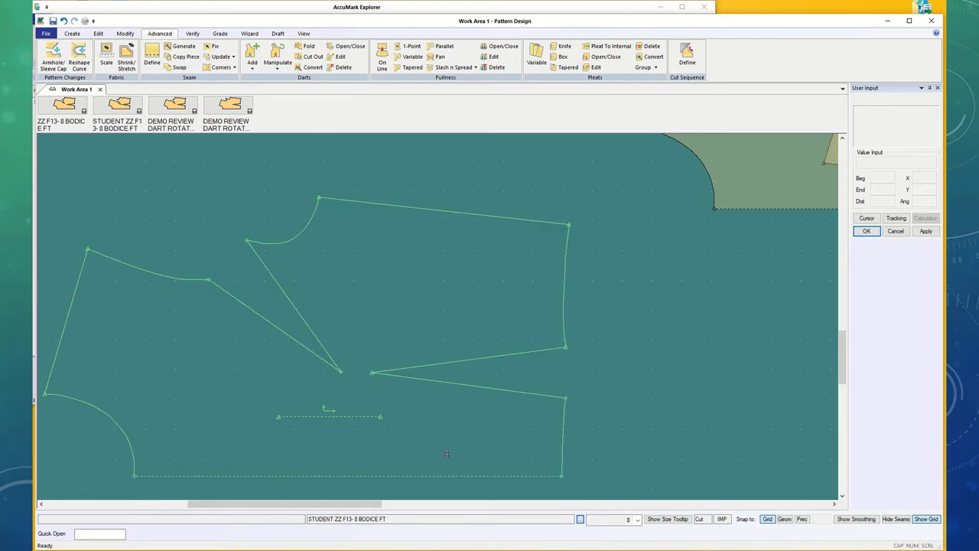
click(458, 181)
click(749, 195)
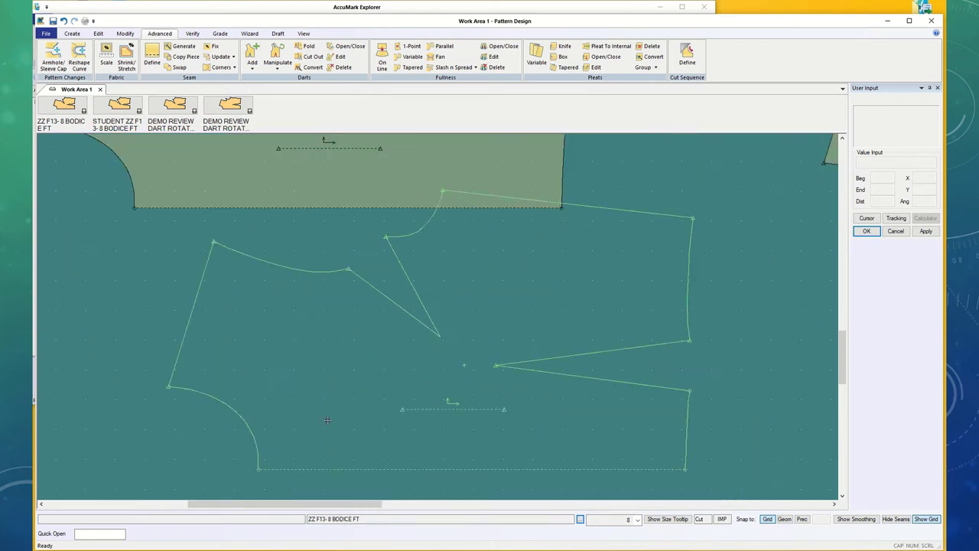
click(404, 440)
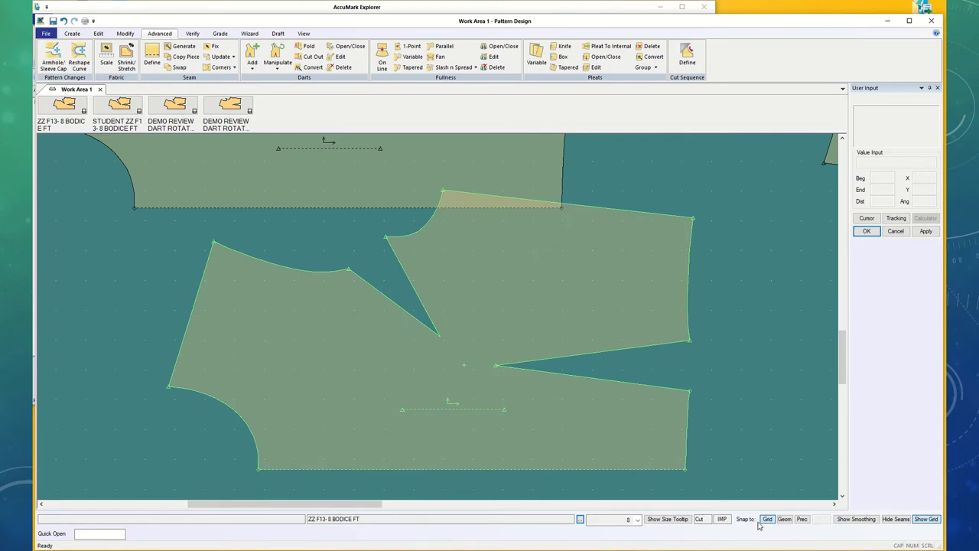
click(277, 205)
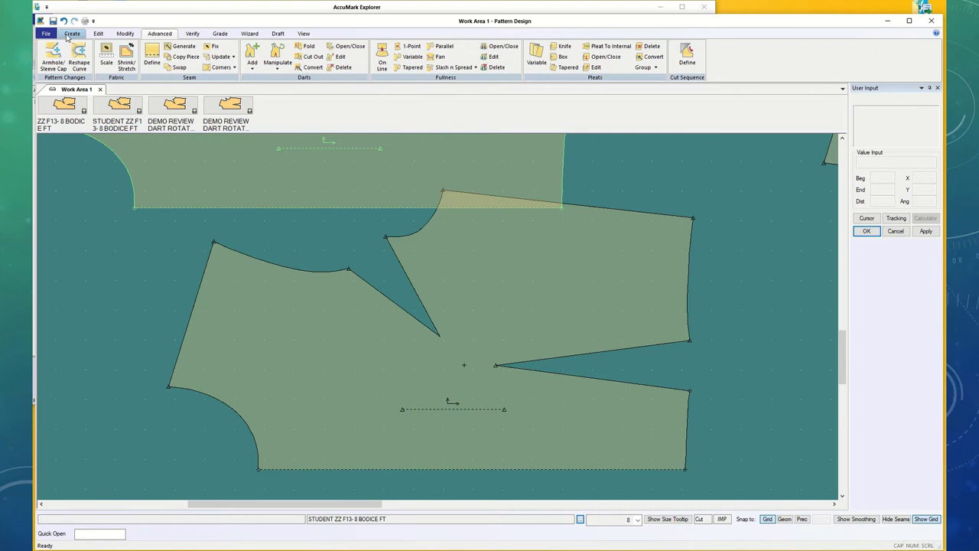
click(278, 67)
Step: Start Rotate Dart on the ZZ F13-8 bodice: upper dart, left-edge pivot, bottom hold line
click(286, 78)
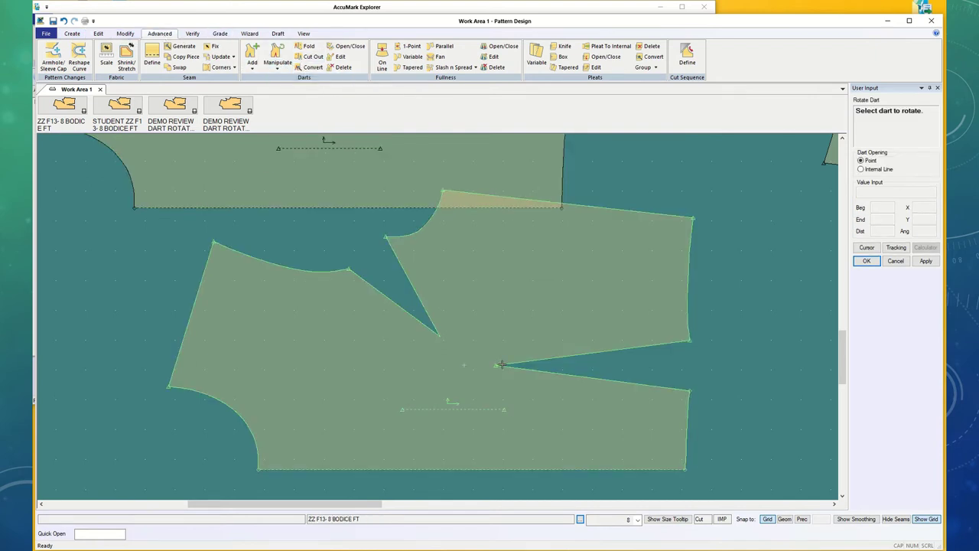
click(389, 306)
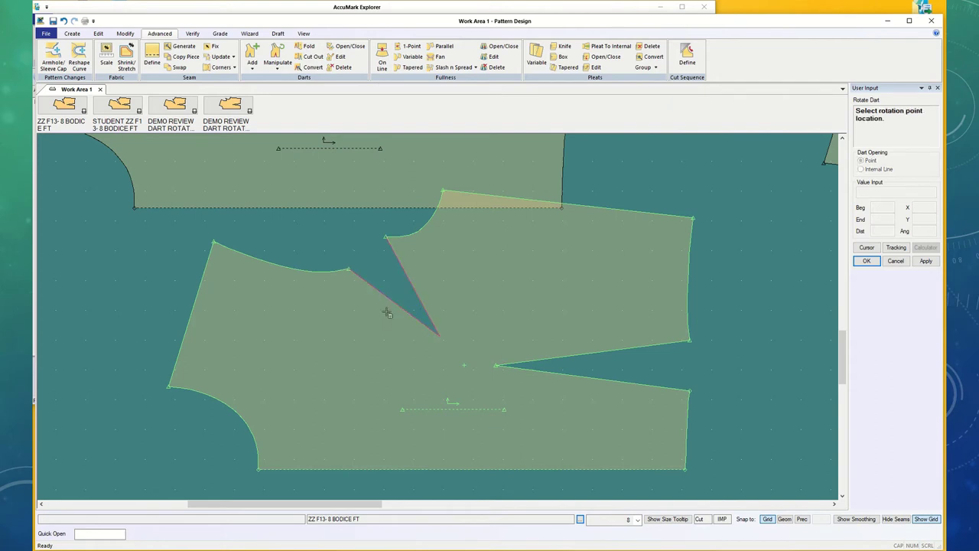
click(191, 319)
click(404, 467)
Step: Redo the upper dart rotation with a pivot near the tips, opening from the left edge
click(896, 261)
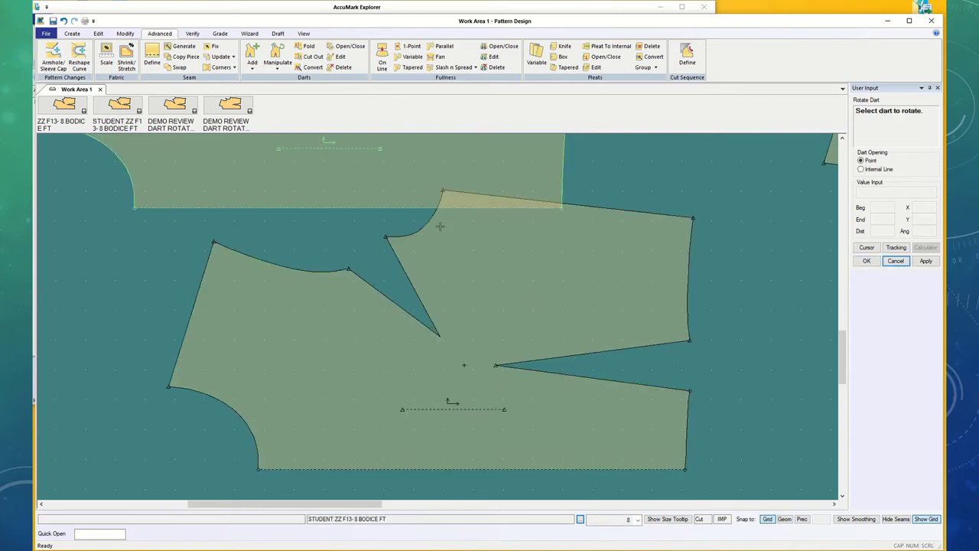
click(397, 306)
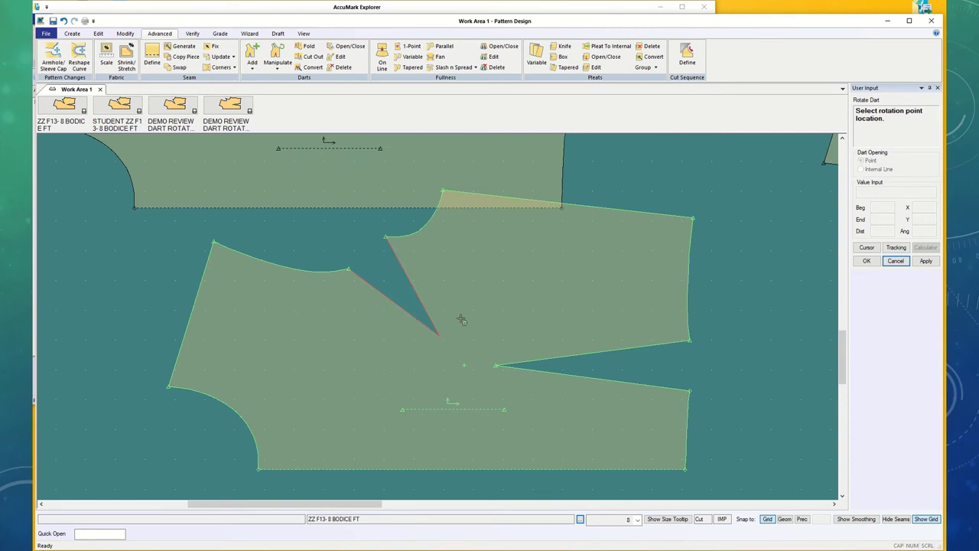
click(465, 366)
click(352, 469)
click(206, 274)
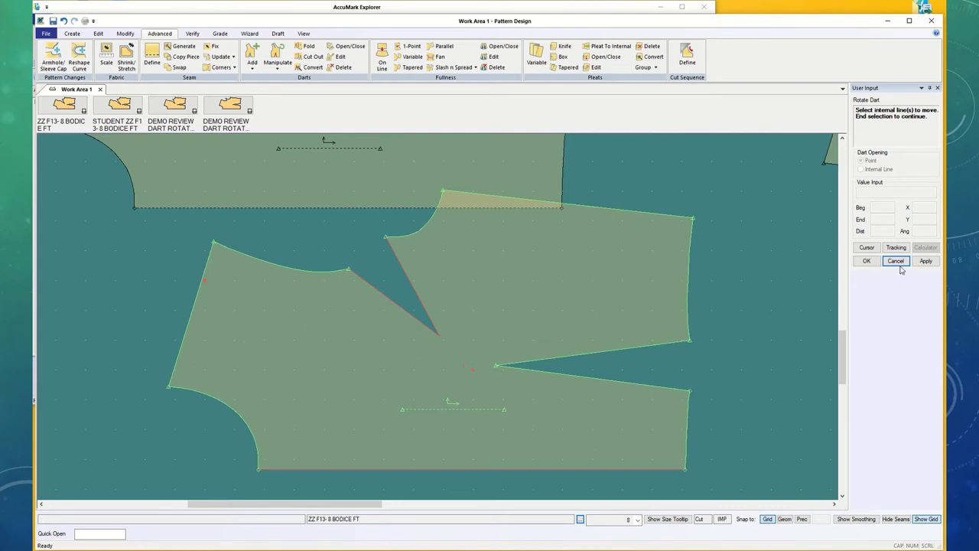
click(866, 262)
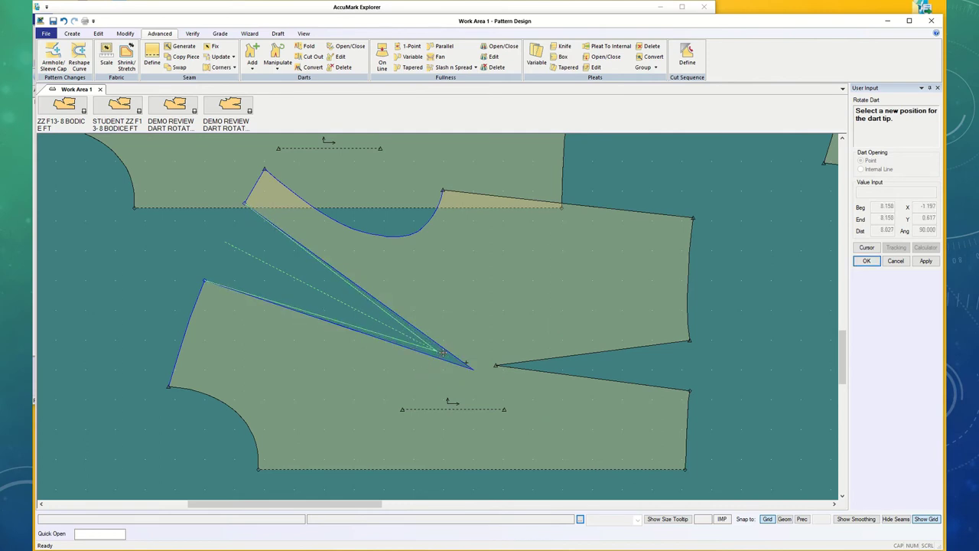
click(443, 352)
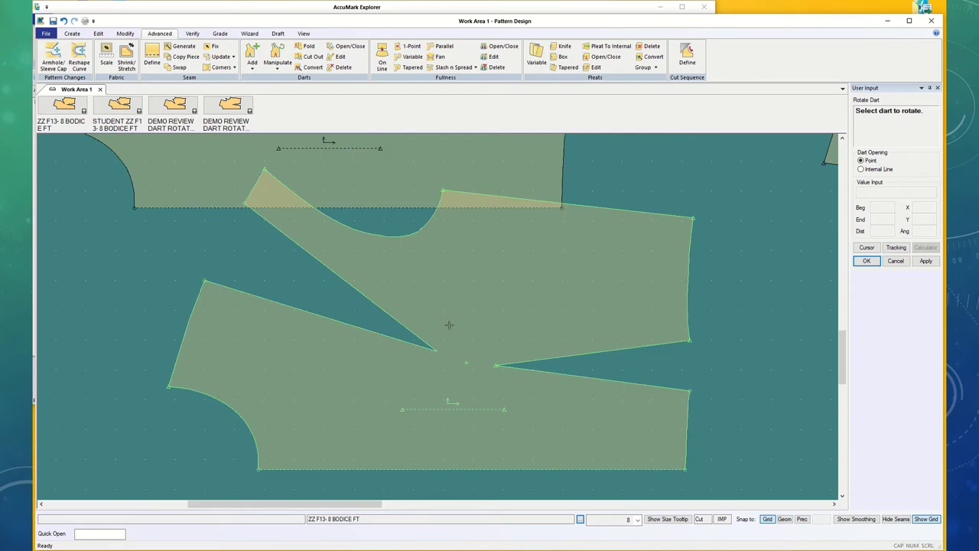
Step: Turn off grid snapping and commit the rotated dart as a finished bodice piece
click(867, 261)
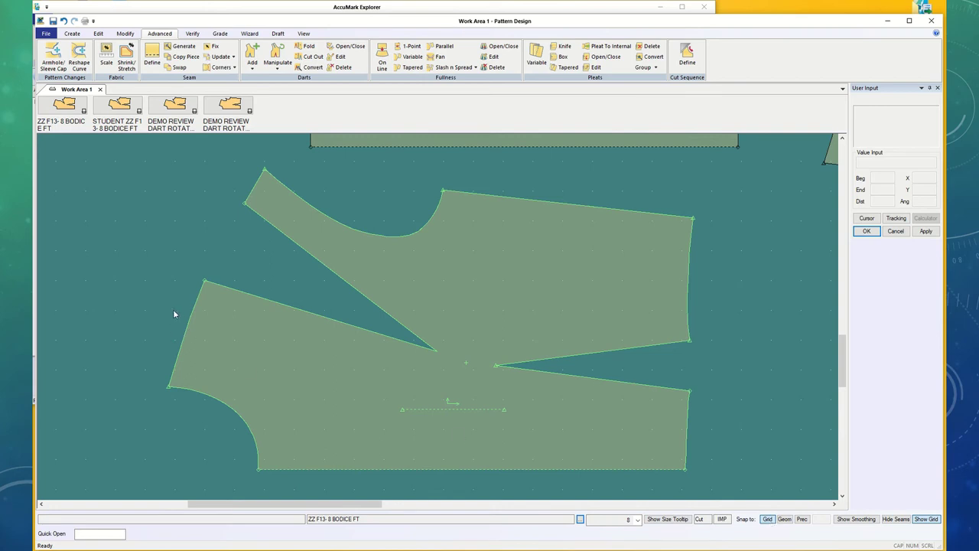
click(767, 518)
scroll(579, 315, down, 1)
click(779, 196)
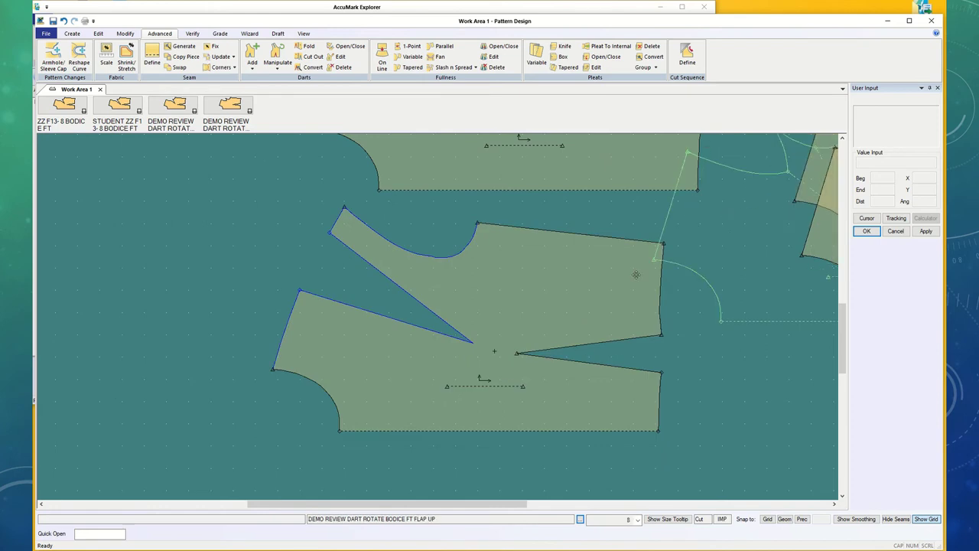
click(463, 166)
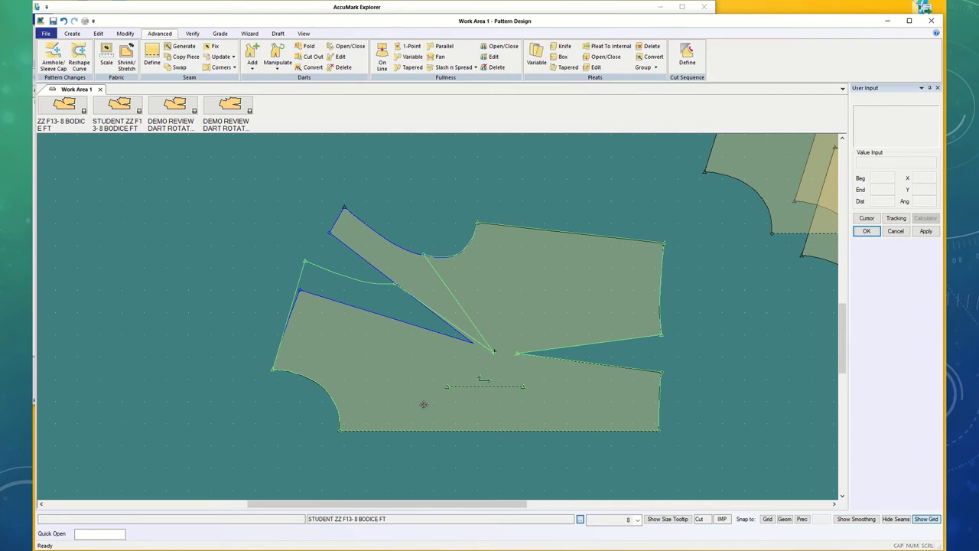
click(423, 404)
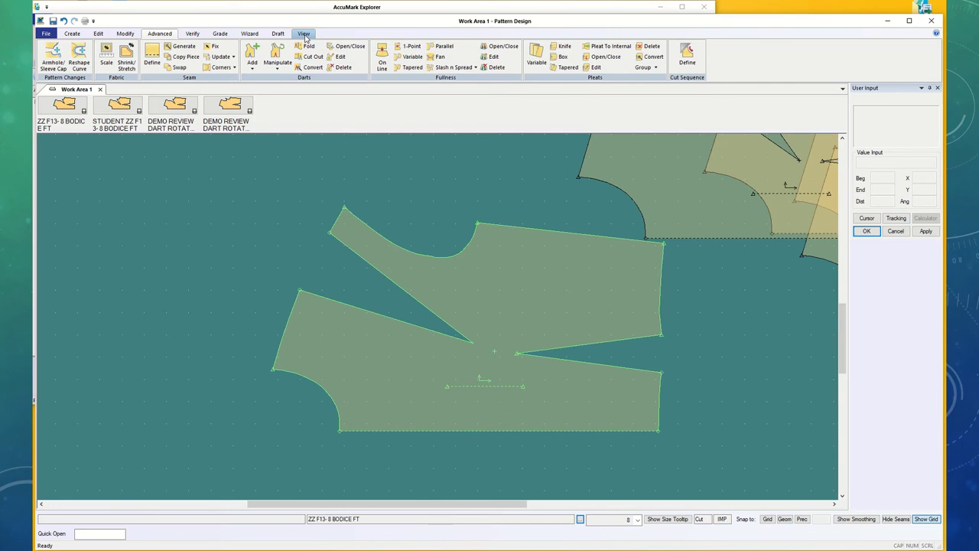
Step: Display intermediate points on the rotated ZZ F13-8 BODICE FT piece
click(304, 34)
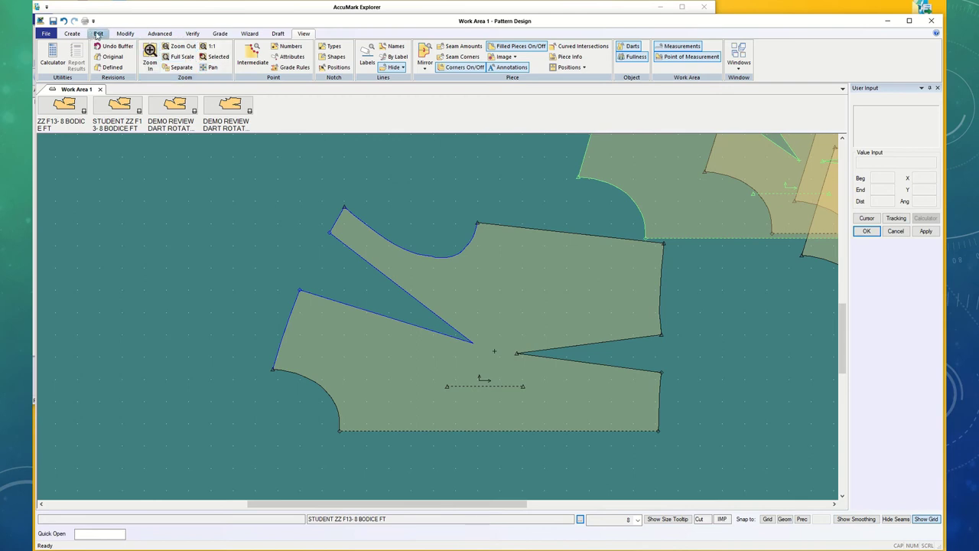
click(192, 34)
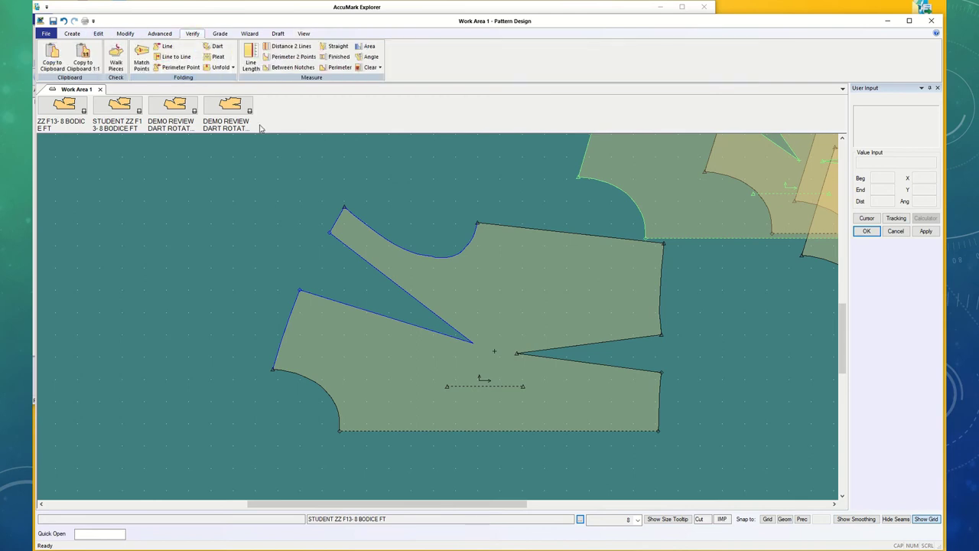
click(304, 34)
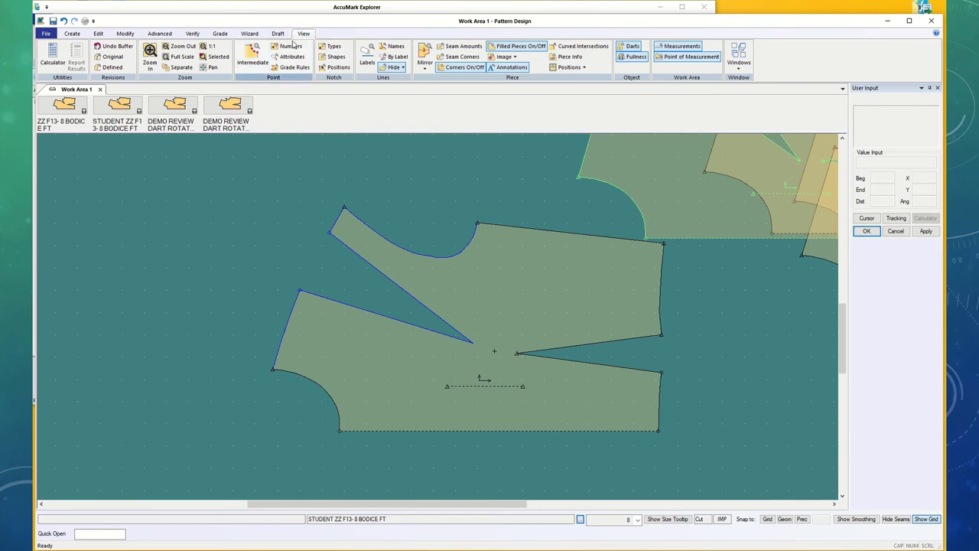
click(252, 55)
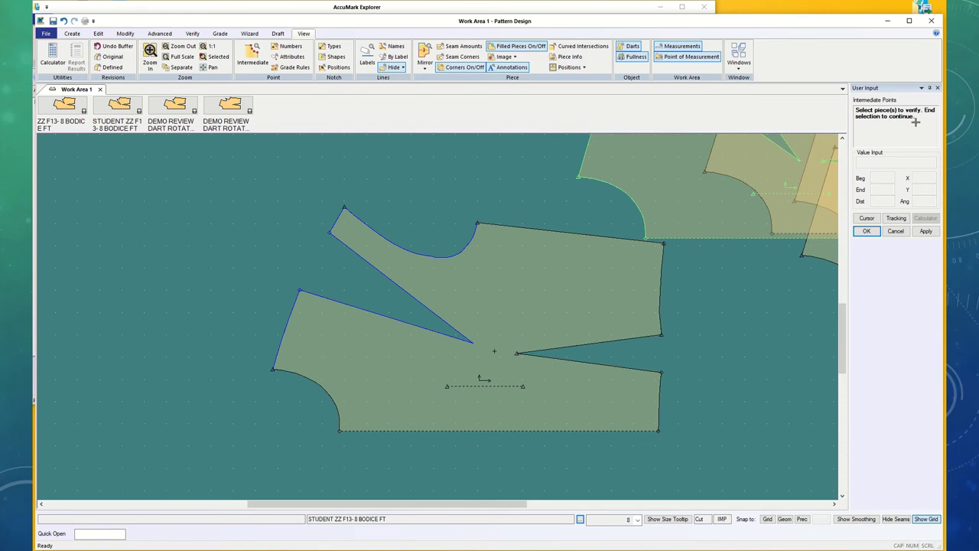
click(387, 369)
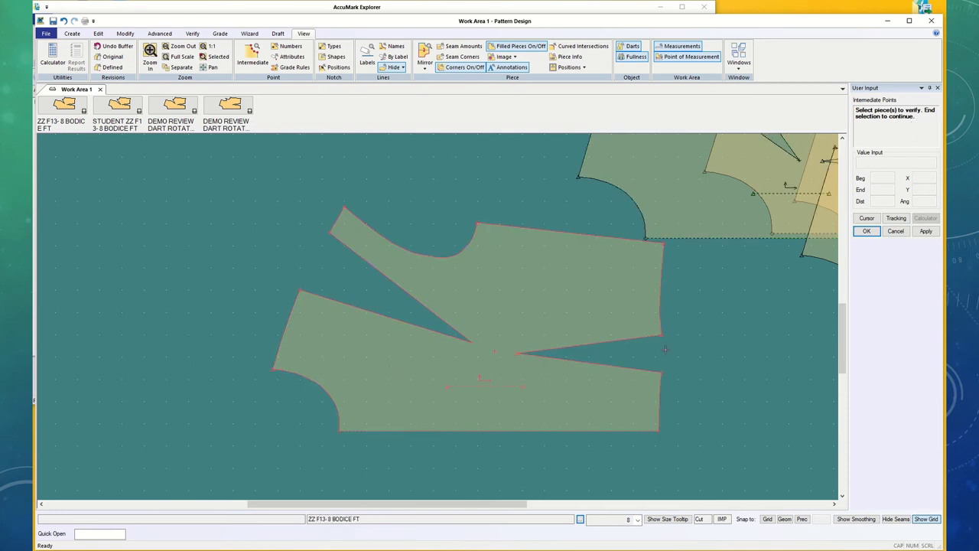
click(866, 231)
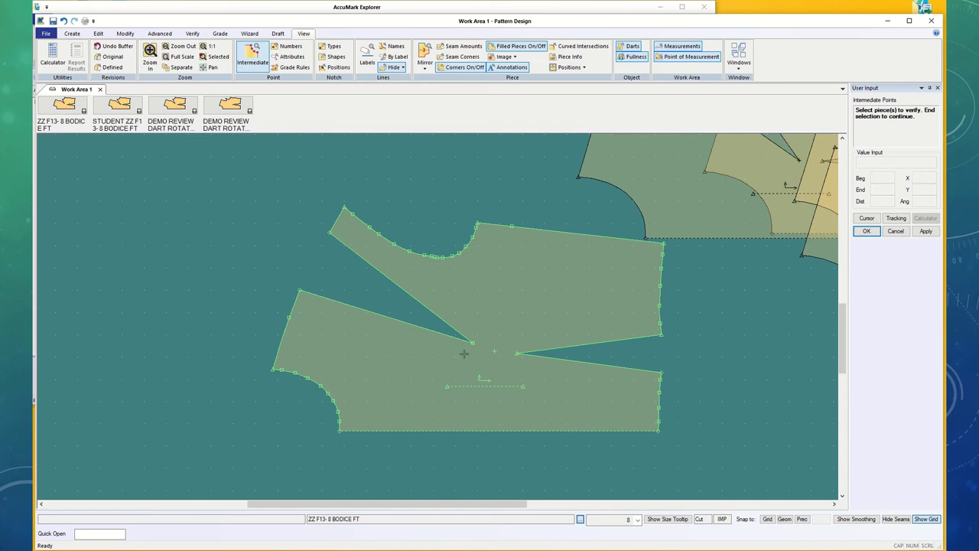
Step: Draw 2-Point lines joining the corners along the bodice's left edge
click(72, 33)
click(191, 67)
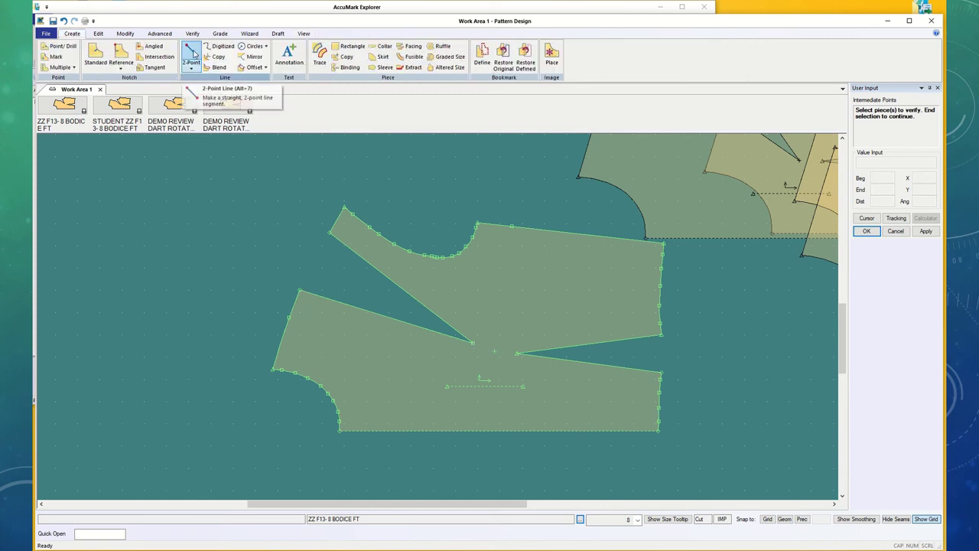
click(215, 88)
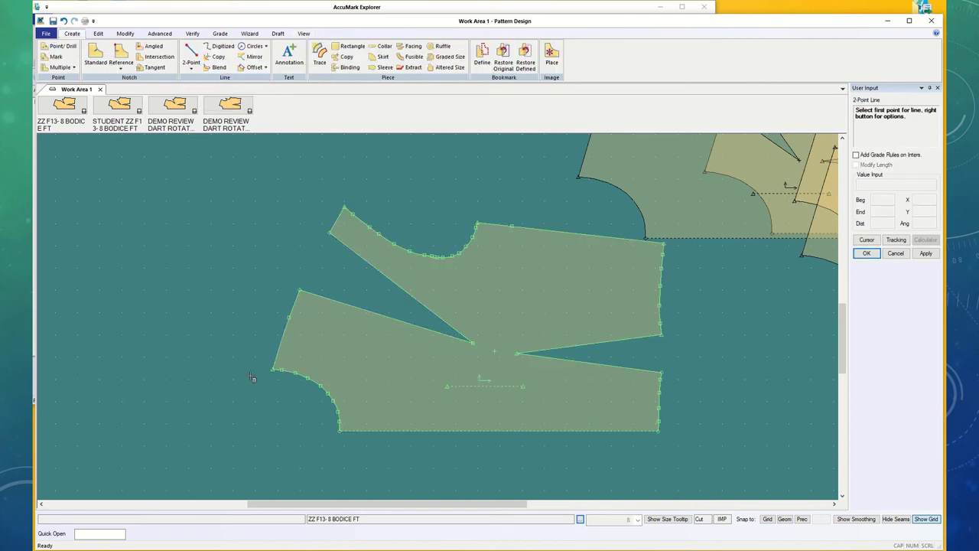
click(300, 291)
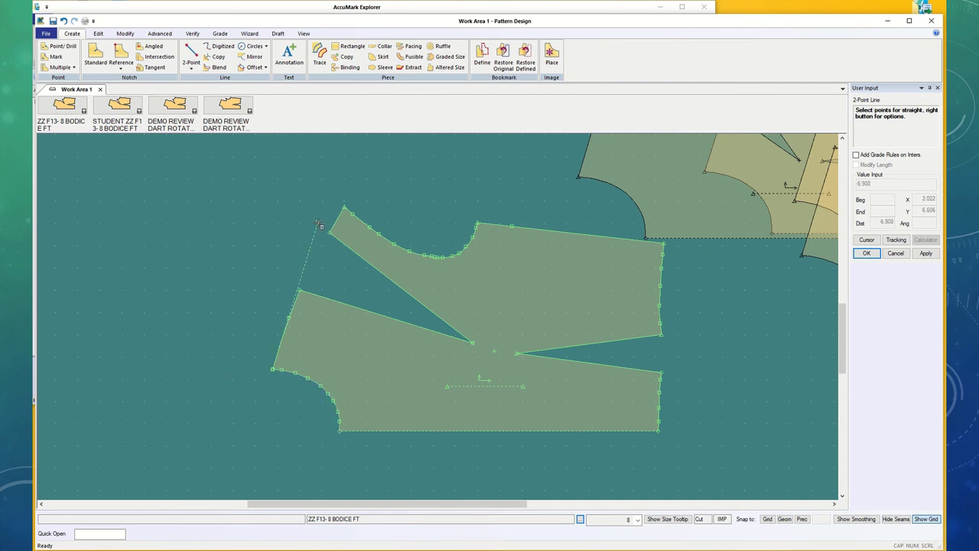
click(318, 223)
click(273, 371)
click(301, 293)
click(314, 296)
Step: Zoom in and draw a line from the lower dart corner to the upper corner
scroll(294, 297, up, 1)
scroll(291, 295, up, 2)
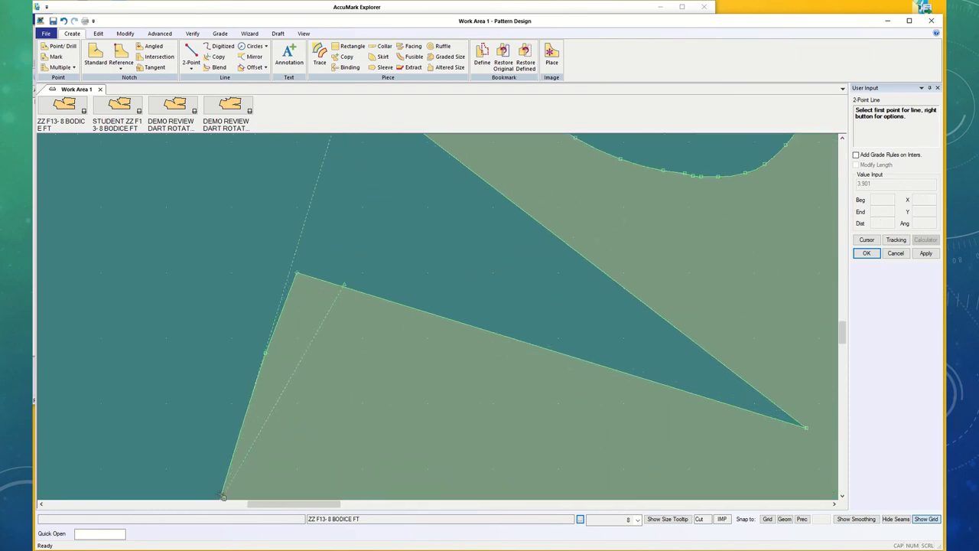
scroll(270, 492, down, 1)
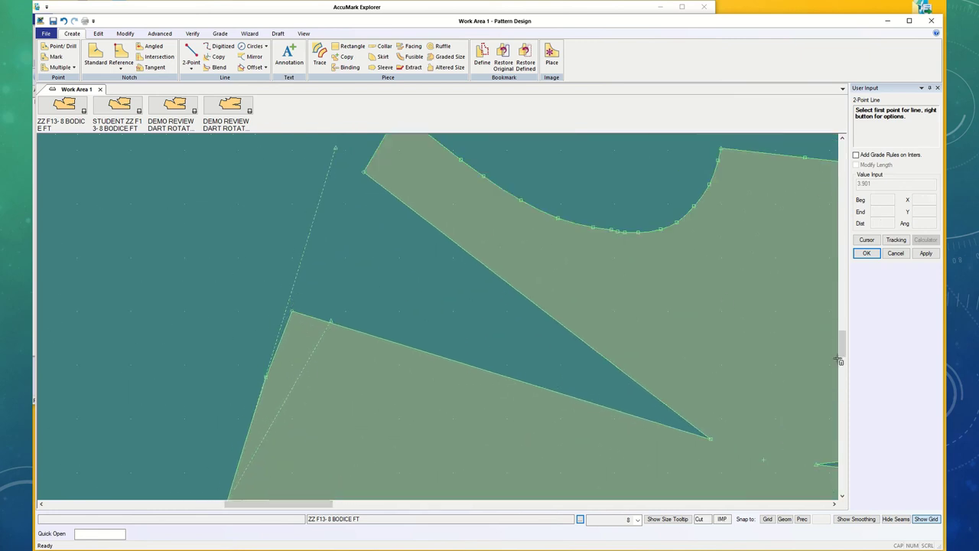
drag(842, 343, 844, 354)
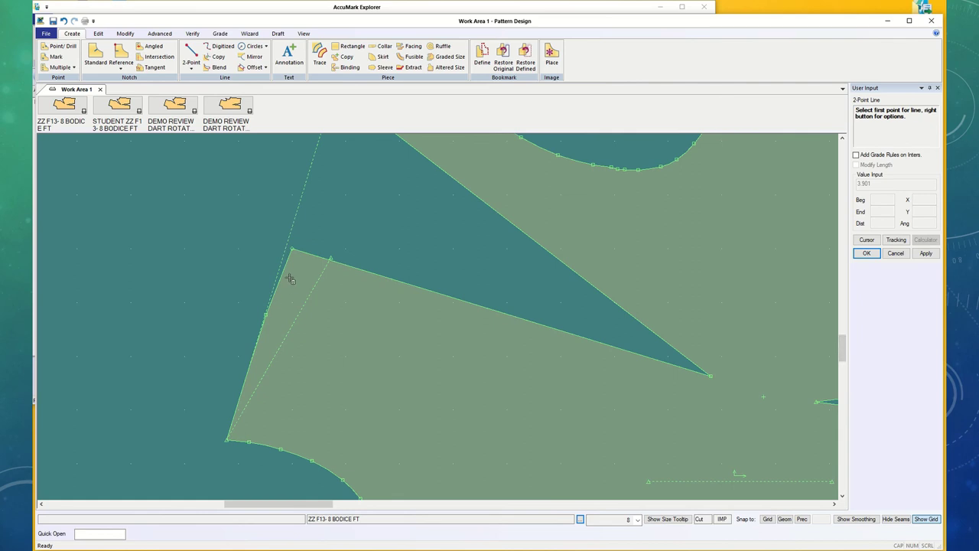
click(227, 439)
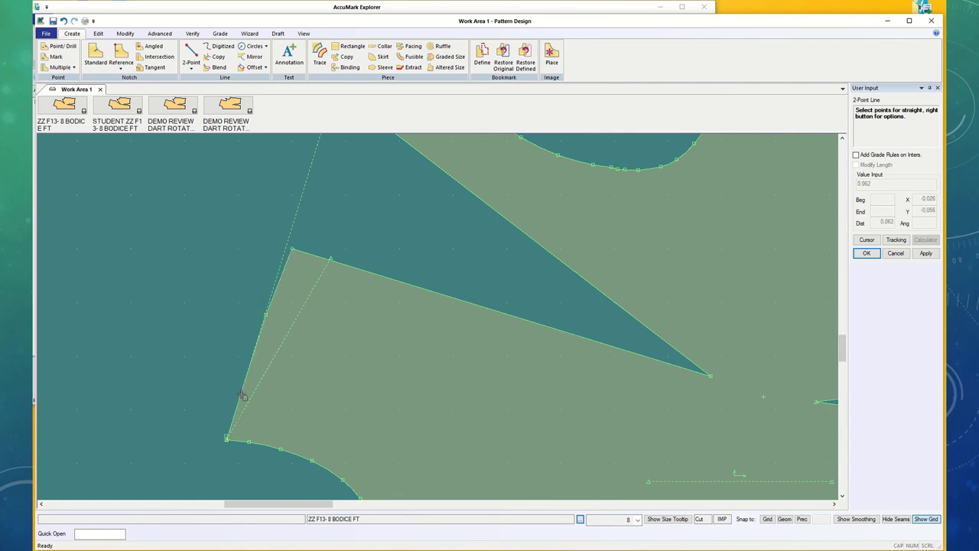
click(292, 251)
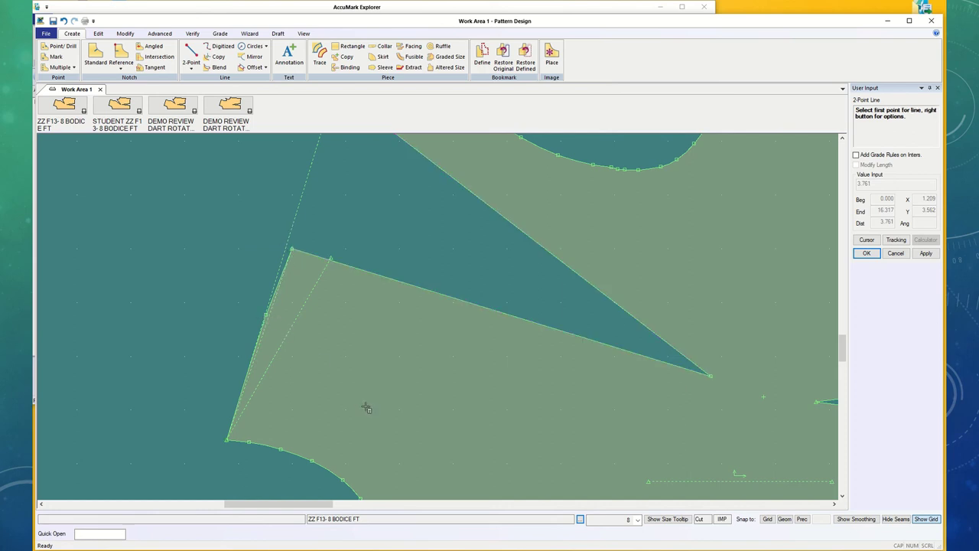
scroll(369, 405, down, 5)
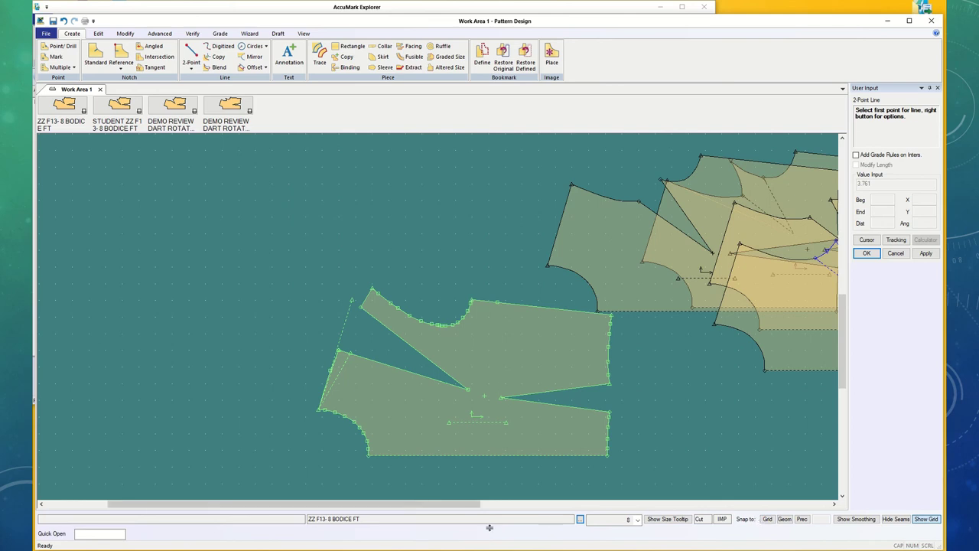
drag(408, 504, 516, 517)
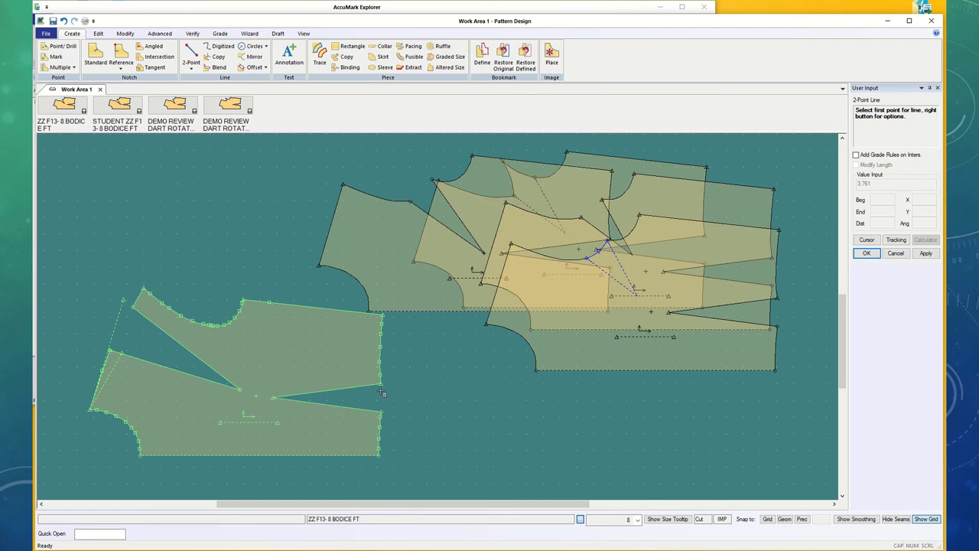
Step: Start Combine Lines and pick the lower dart leg on the ZZ F13-8 bodice for merging
click(126, 33)
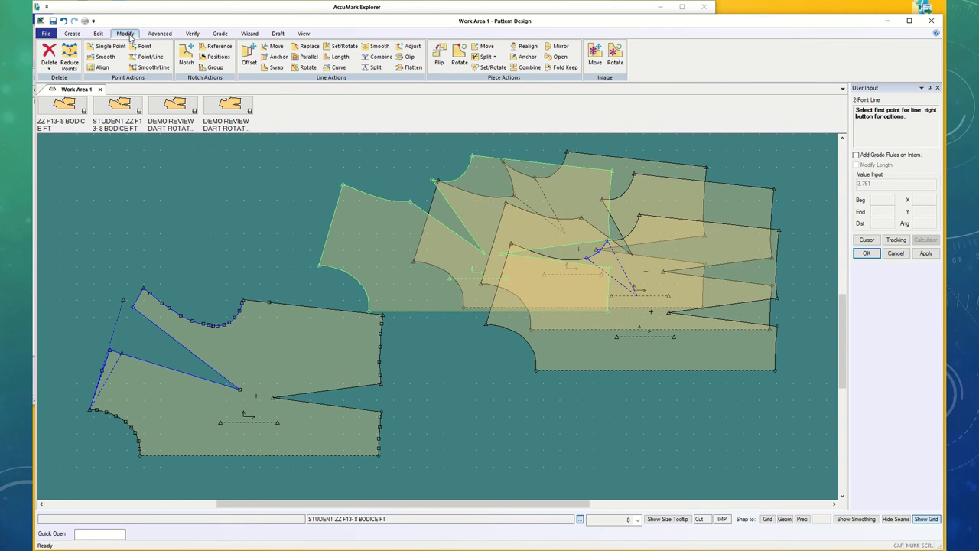
click(382, 58)
click(347, 389)
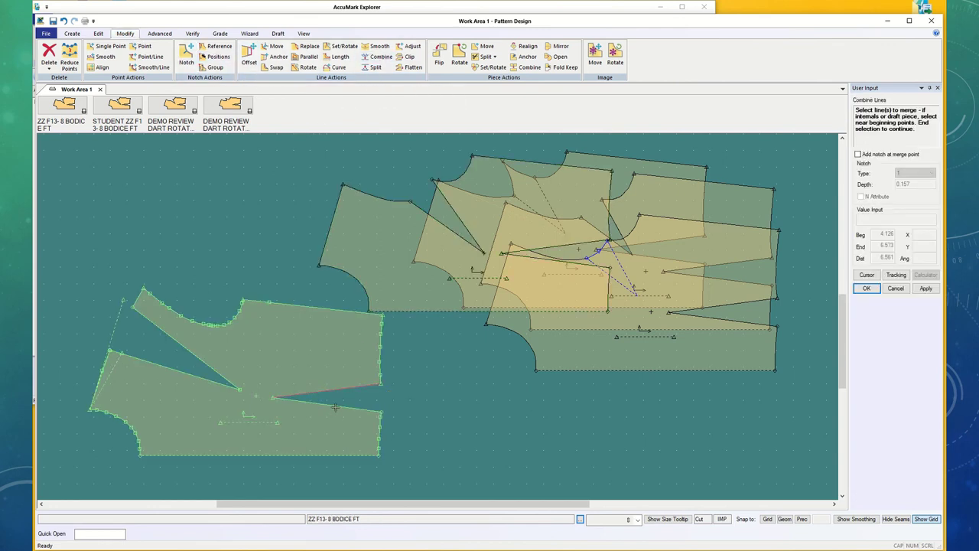
right_click(464, 427)
click(478, 431)
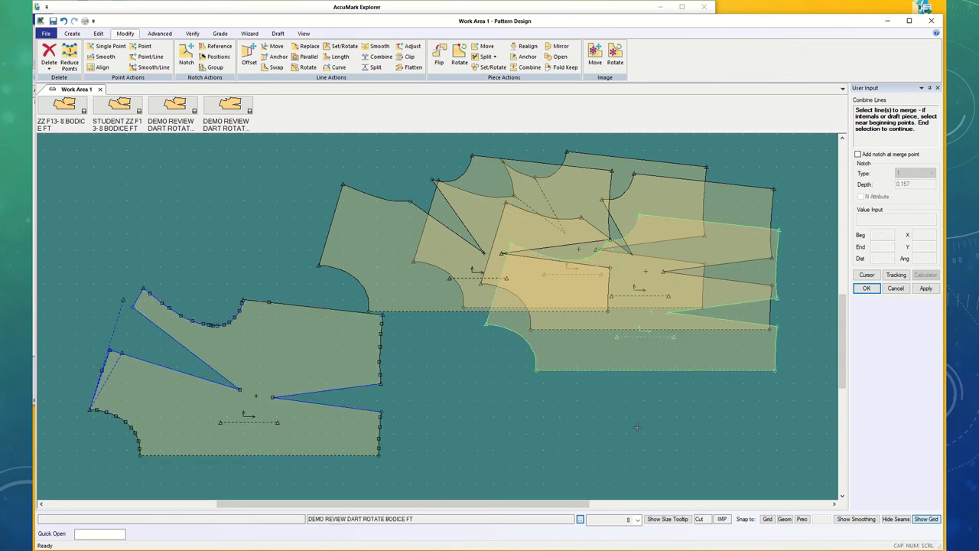